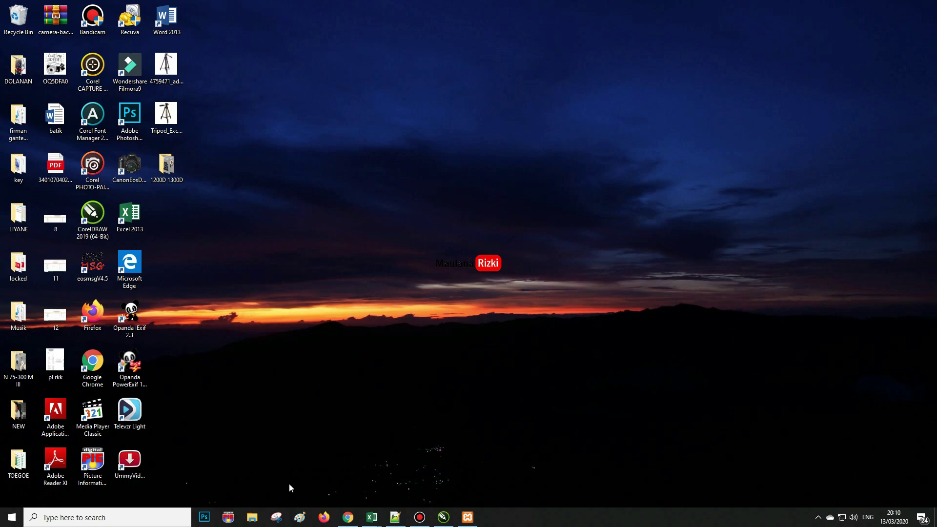
Browse File Explorer to C:\PANEL and look over the 354SMM archive and xampp installer.
left_click(252, 516)
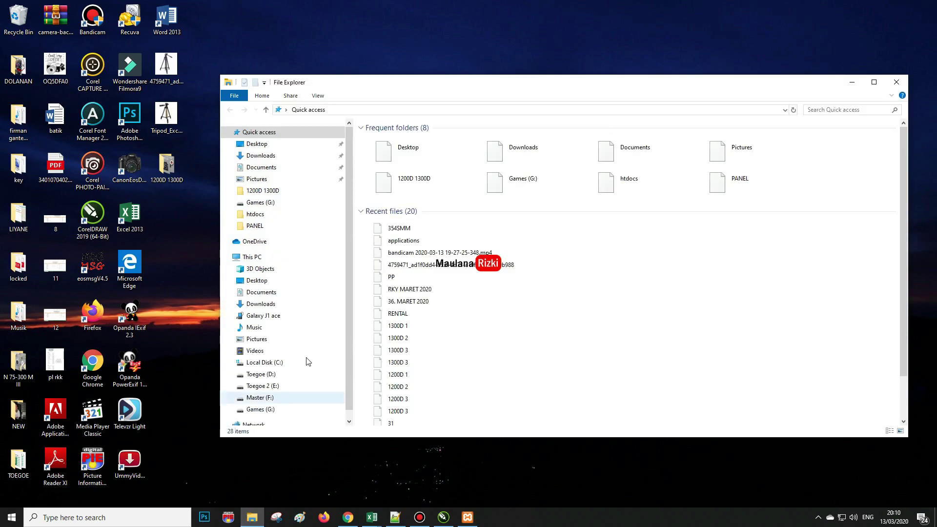
left_click(261, 362)
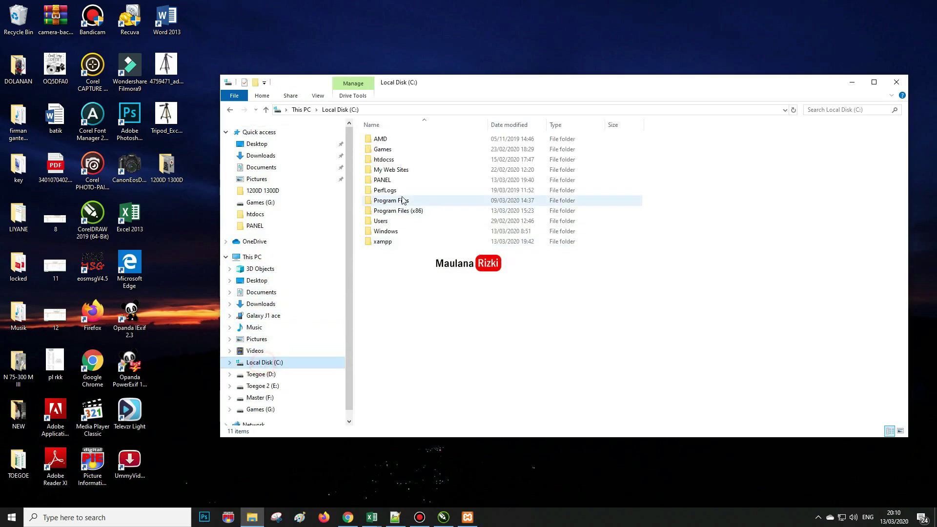
double_click(394, 183)
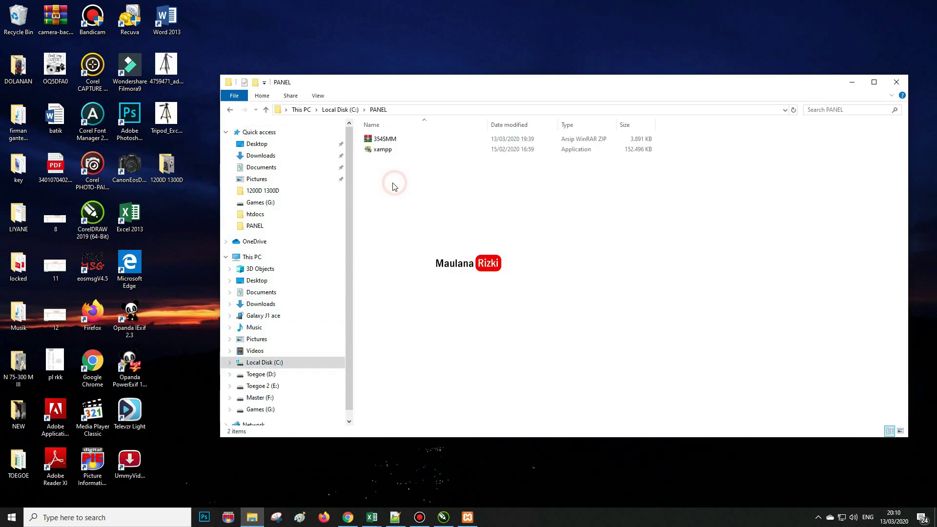
left_click(385, 153)
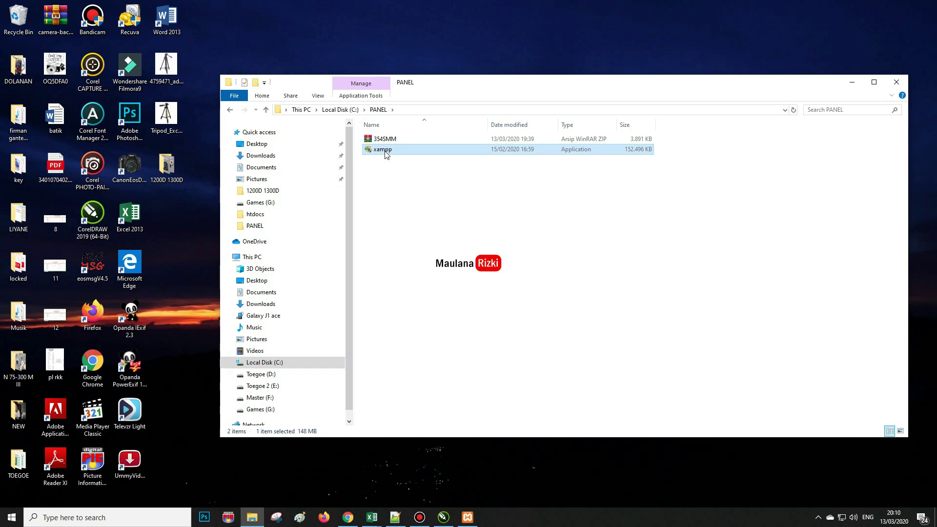
left_click(385, 140)
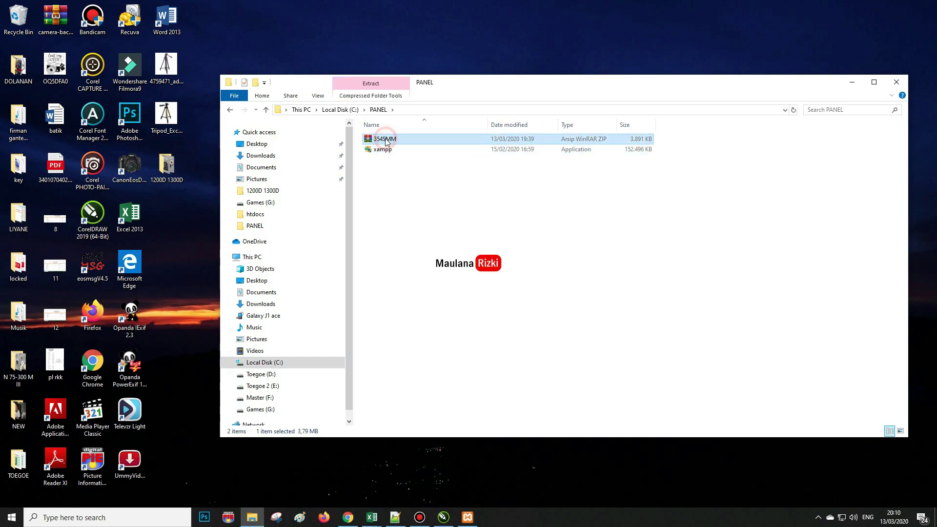
left_click(382, 152)
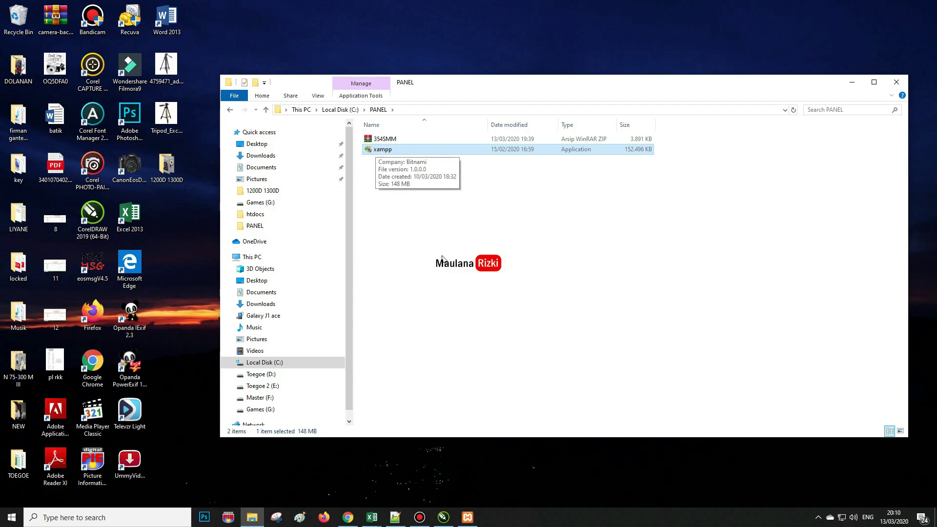
Bring XAMPP Control Panel forward, reposition it, and dismiss the chat notification.
left_click(473, 518)
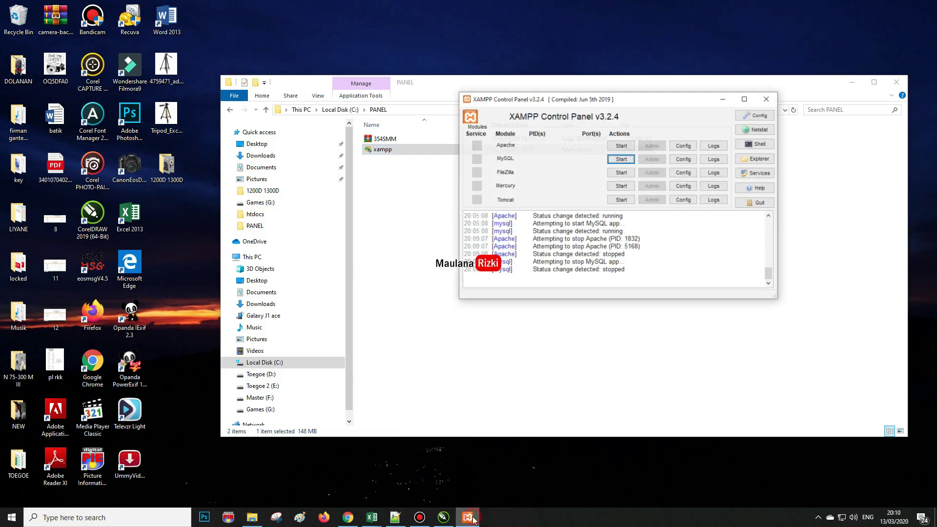
left_click(649, 96)
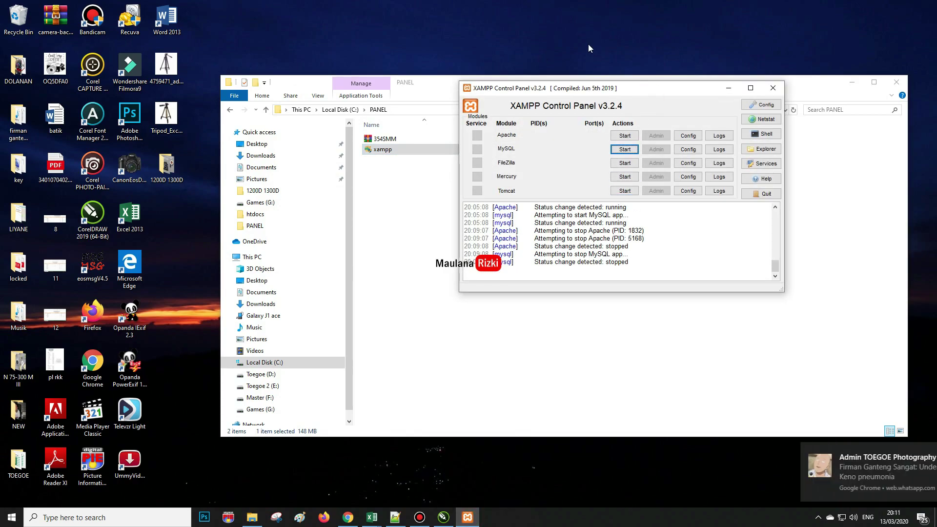
left_click_drag(636, 94, 568, 153)
left_click(920, 452)
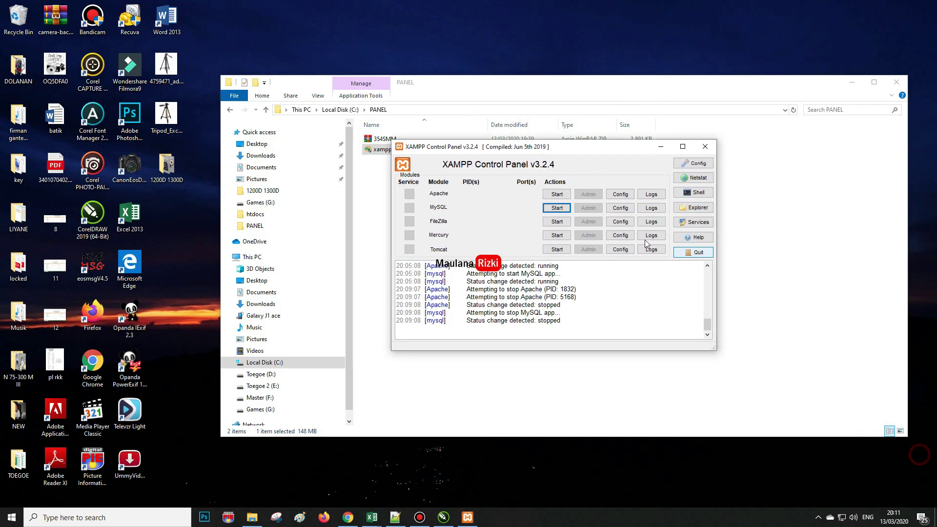
left_click_drag(566, 150, 576, 69)
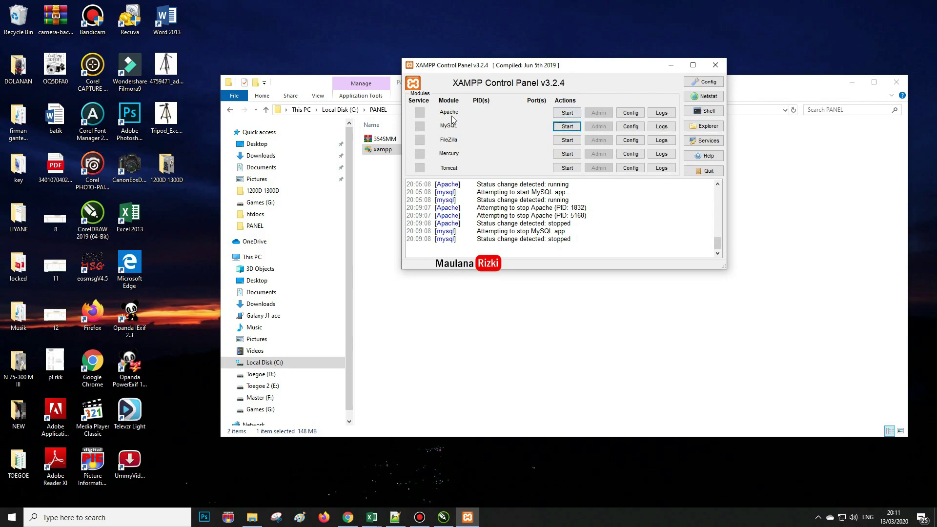
Start Apache and MySQL, then minimize the XAMPP Control Panel.
left_click(567, 113)
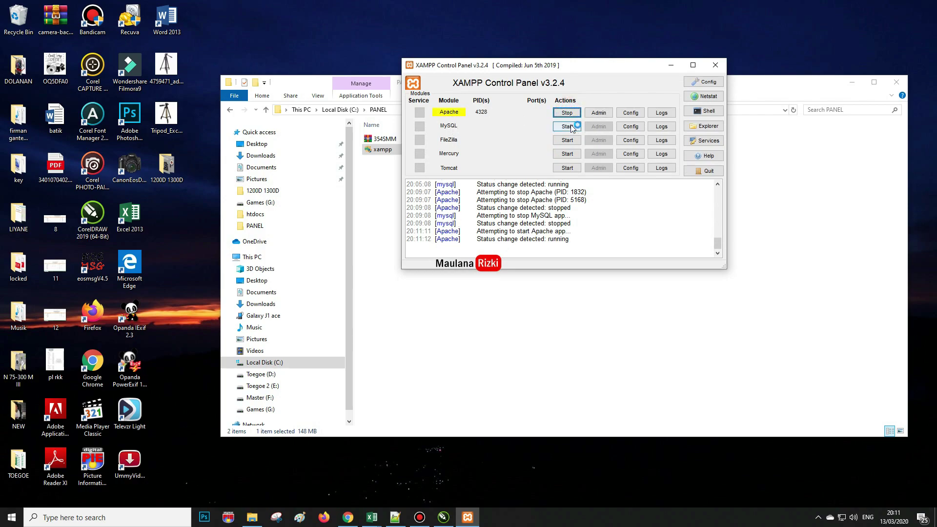
left_click(567, 126)
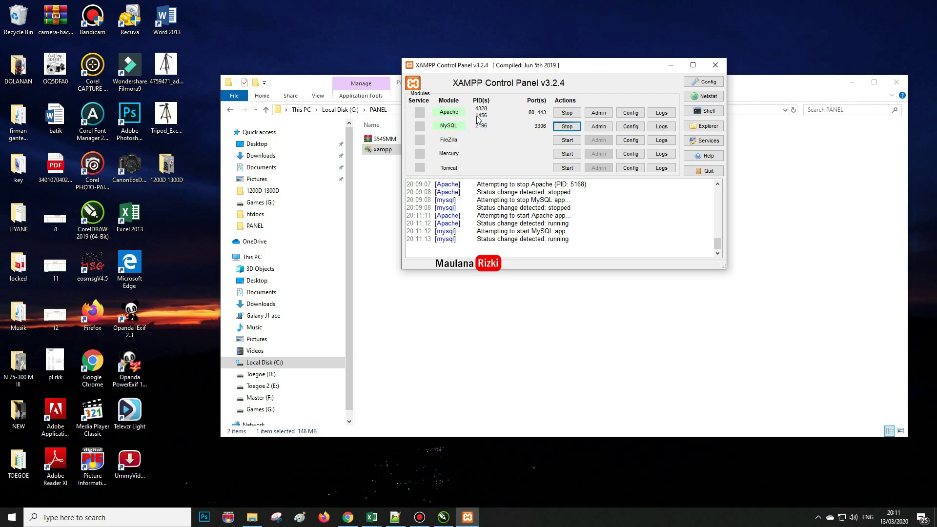
left_click(671, 65)
left_click(385, 139)
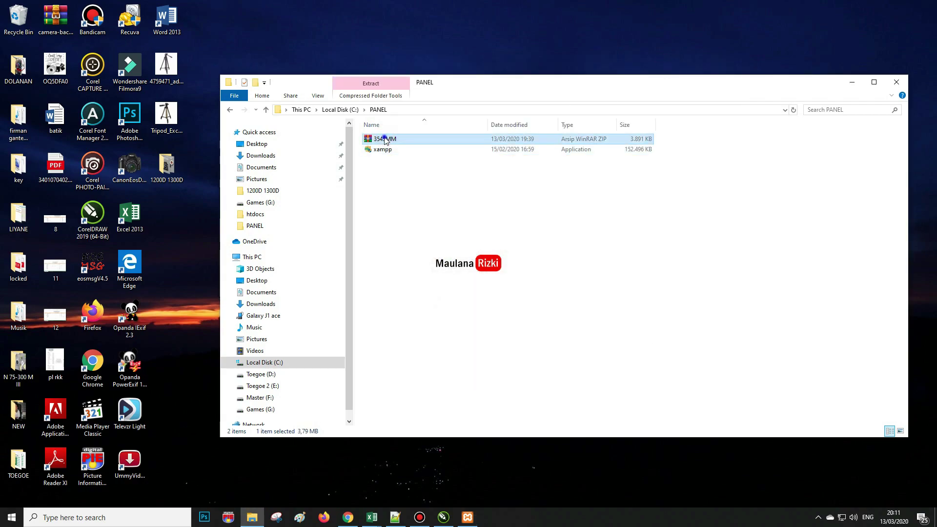
Copy the 354SMM archive and navigate to C:\xampp\htdocs.
right_click(385, 138)
left_click(422, 292)
left_click(274, 367)
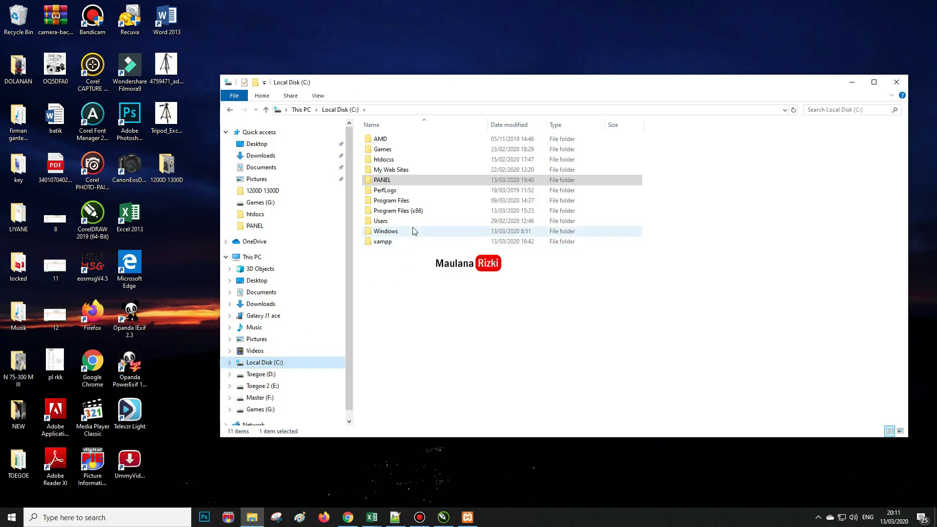
left_click(388, 242)
double_click(387, 241)
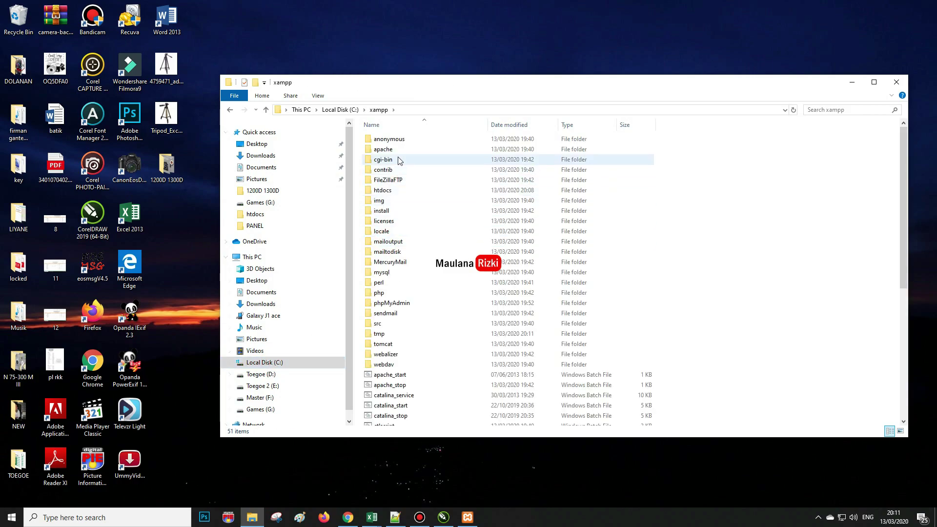
double_click(383, 190)
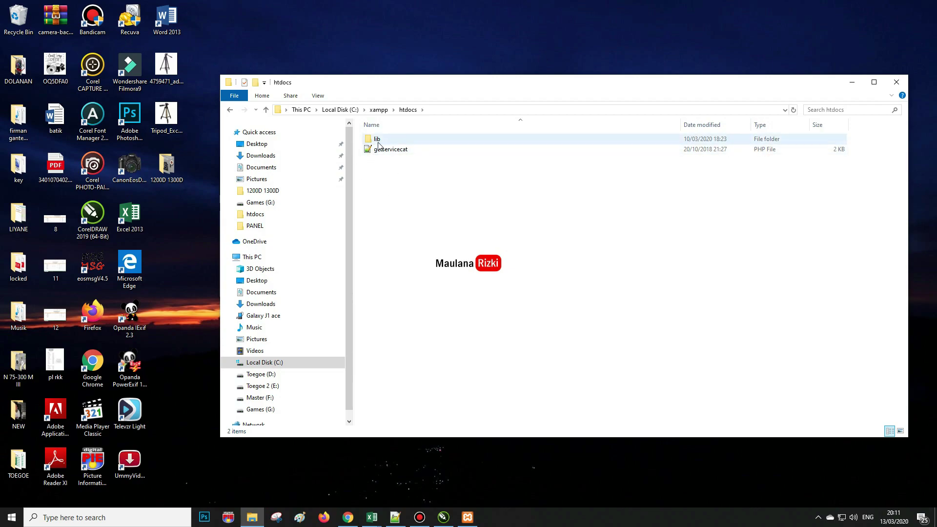
Delete the old lib folder and getservicecat file from htdocs and paste in 354SMM.
left_click(381, 153)
key("ctrl+a")
key("Delete")
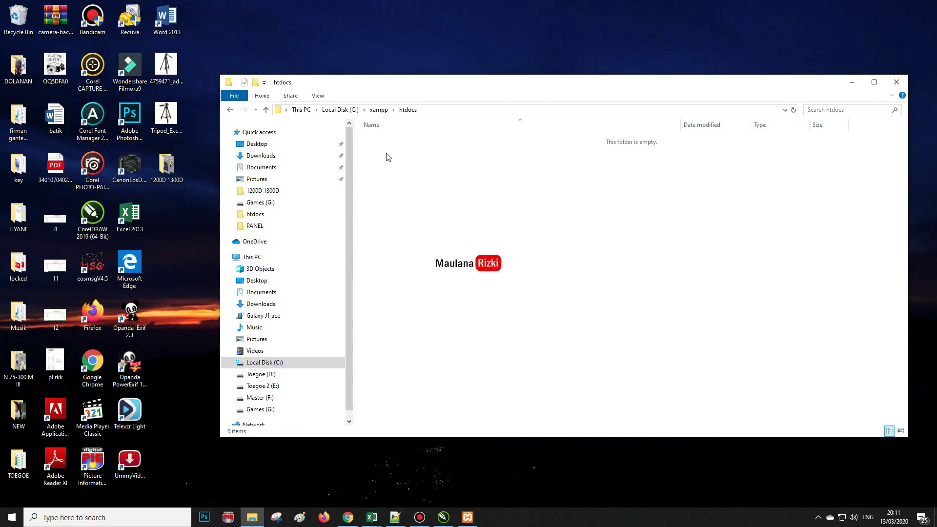
right_click(403, 154)
left_click(439, 235)
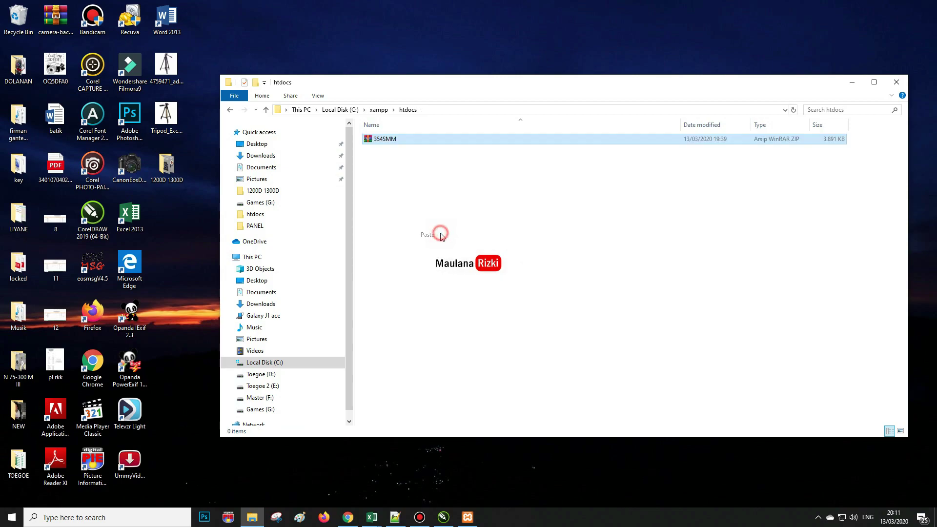
left_click(449, 203)
left_click(389, 139)
Extract all 23 entries of 354SMM.zip from WinRAR into htdocs.
double_click(389, 139)
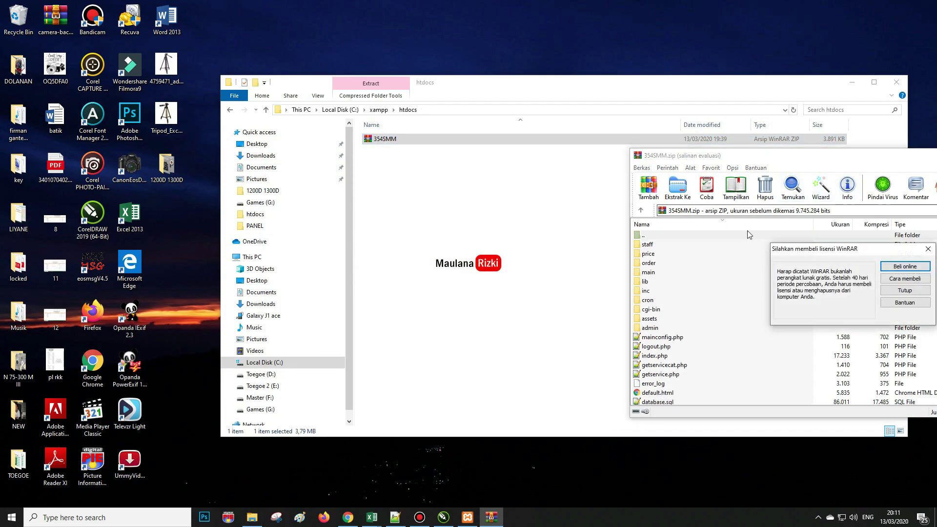
left_click(927, 249)
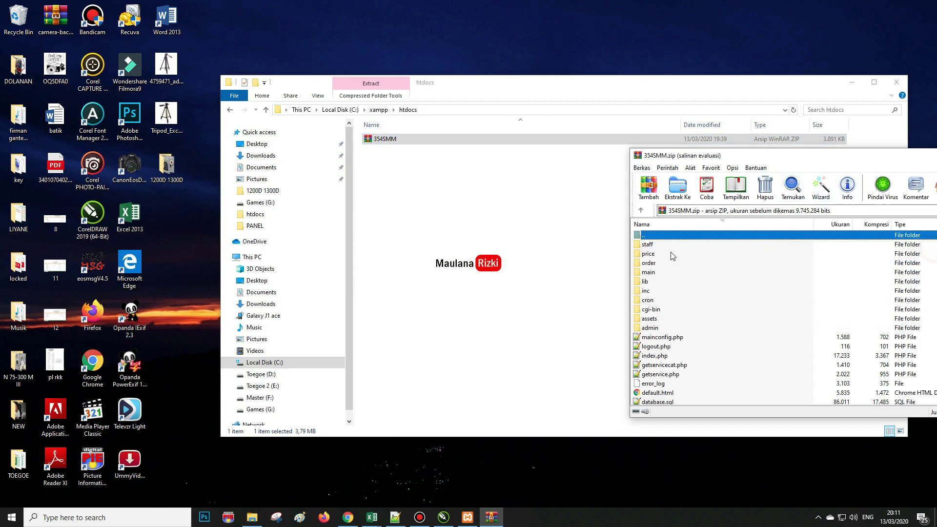
left_click(666, 254)
right_click(666, 252)
key("ctrl+a")
left_click_drag(652, 262, 466, 272)
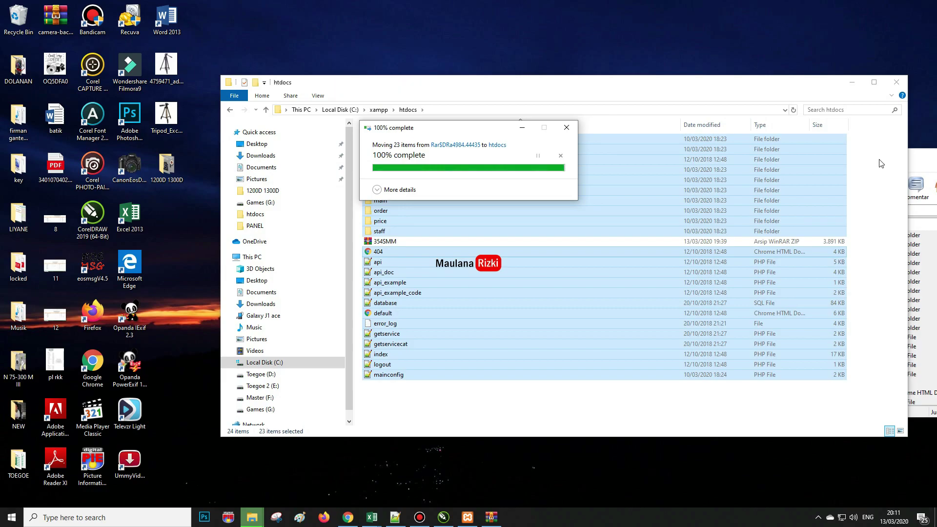
Close the WinRAR archive window and clear the file selection.
left_click(918, 160)
double_click(916, 156)
left_click(927, 7)
left_click(432, 172)
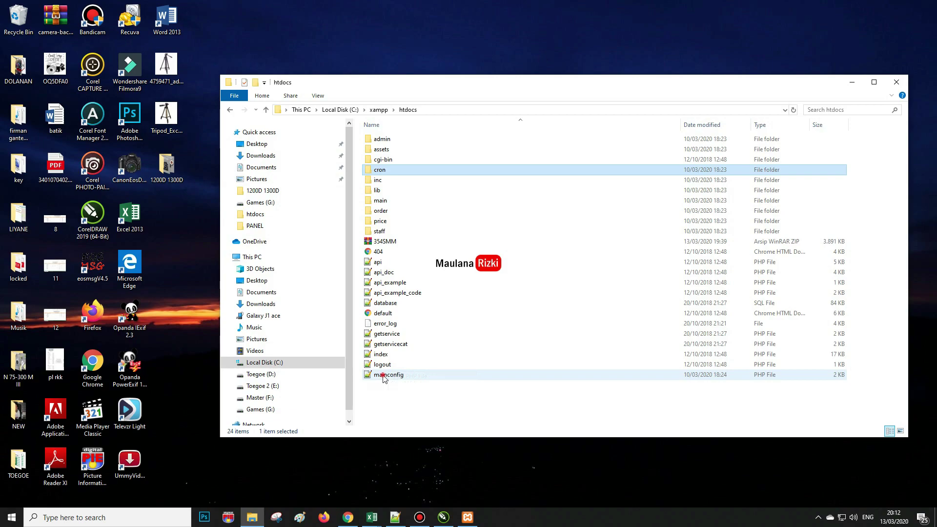
Open htdocs' mainconfig.php in Notepad++ and reload it from disk.
double_click(383, 375)
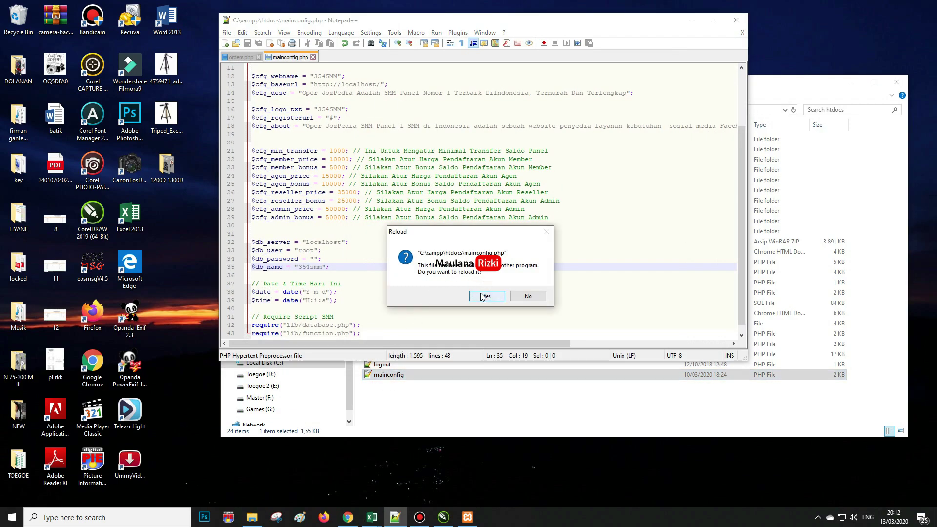
left_click(481, 293)
left_click(340, 184)
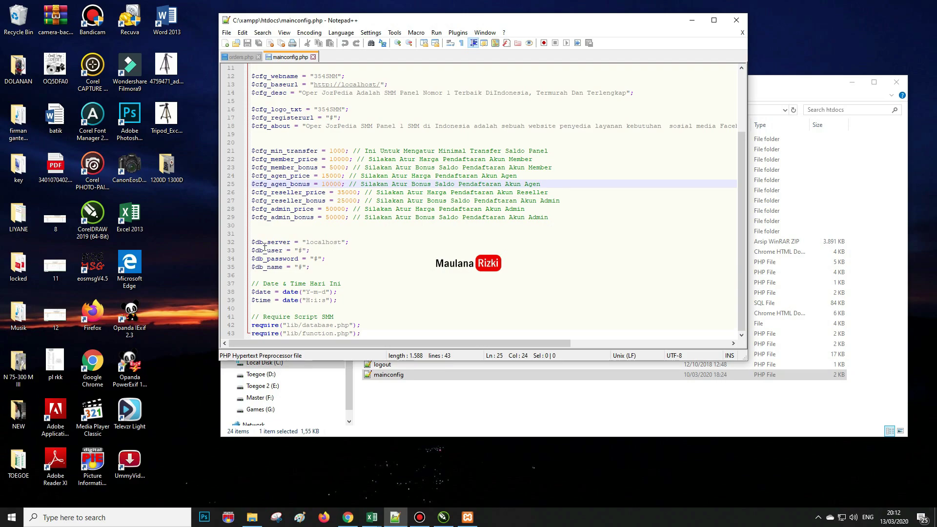
Inspect database settings on lines 32–35: server localhost, user, password and name '#'.
left_click_drag(251, 245, 310, 268)
left_click(299, 250)
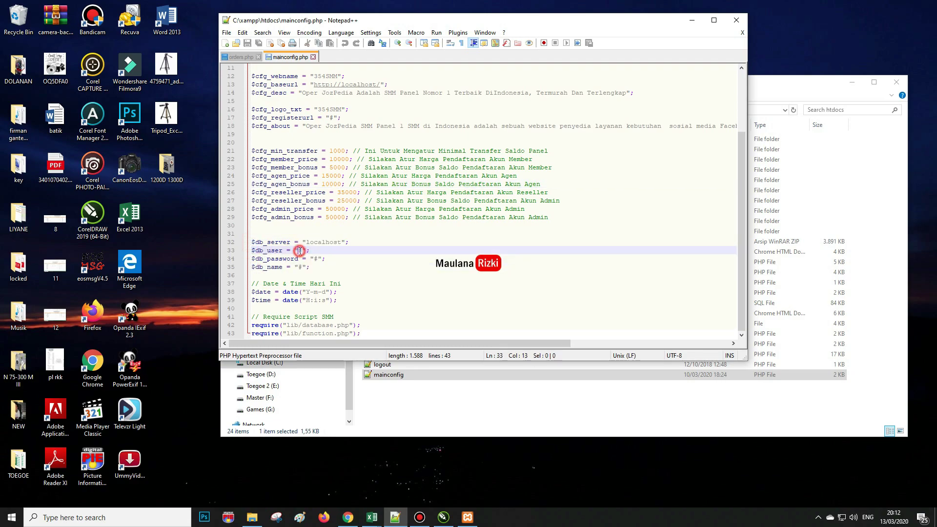
left_click_drag(320, 267, 253, 242)
left_click(258, 242)
left_click(324, 268)
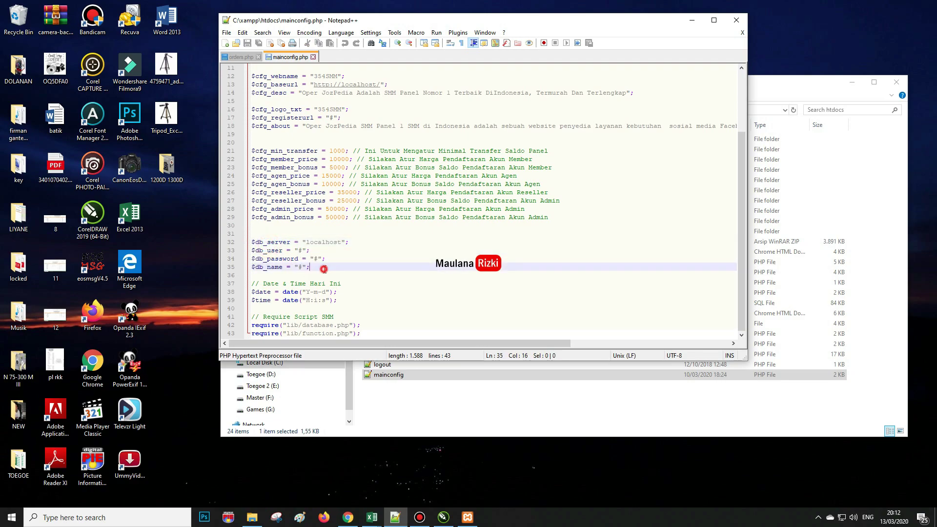
left_click_drag(324, 269, 253, 243)
left_click(279, 250)
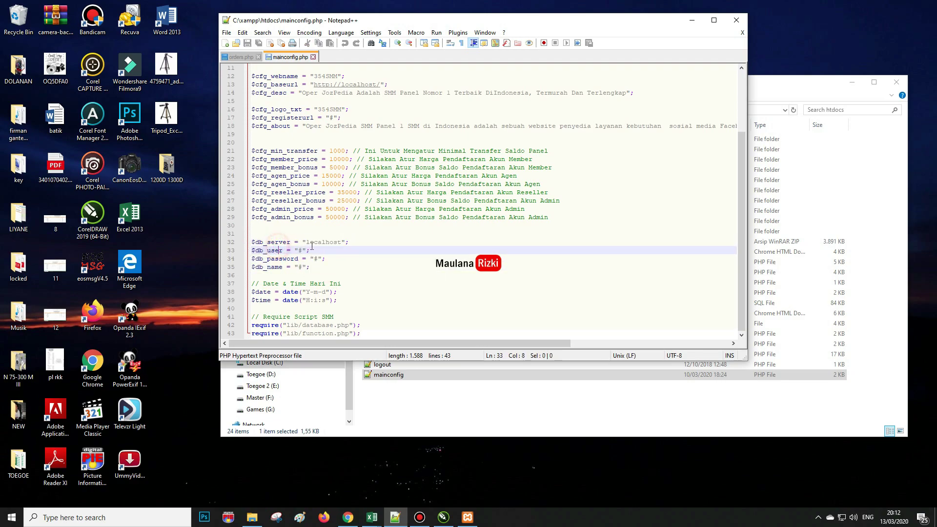
left_click(309, 242)
left_click(300, 251)
left_click(318, 259)
left_click(301, 267)
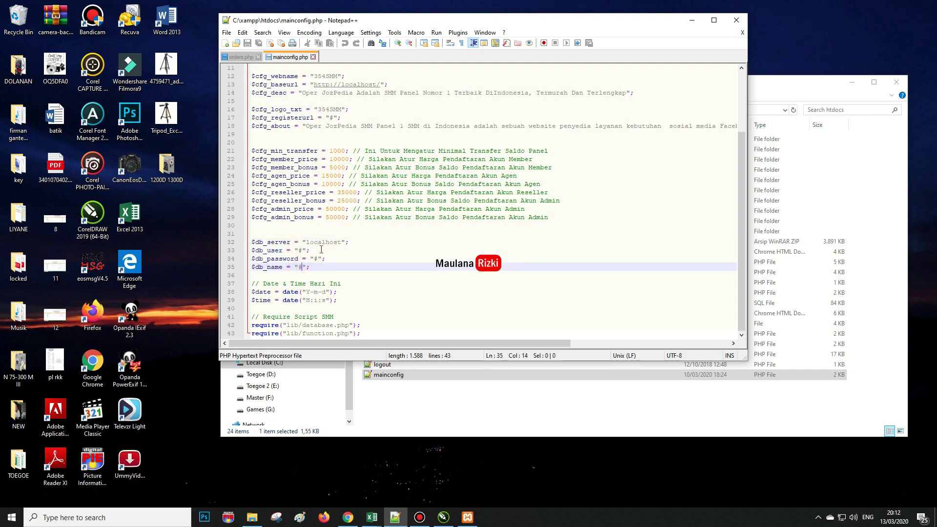
left_click_drag(307, 242, 342, 246)
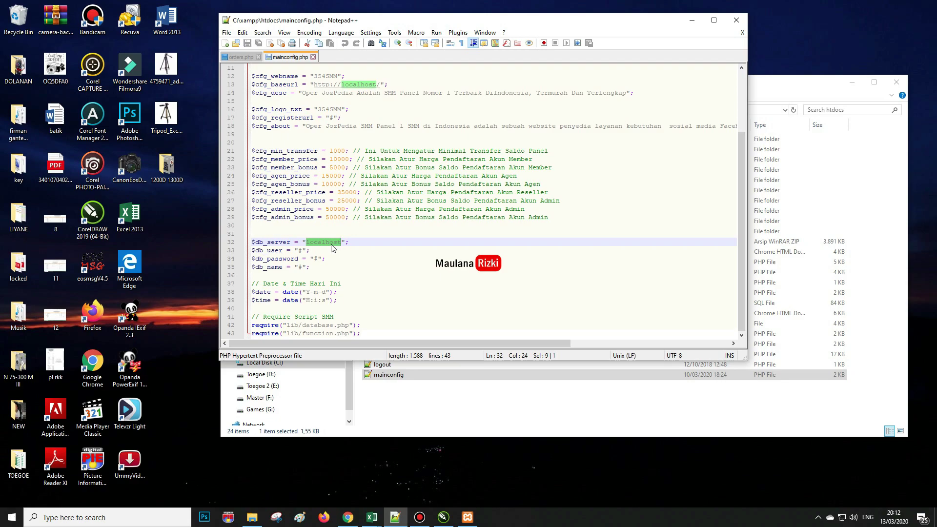
left_click(330, 245)
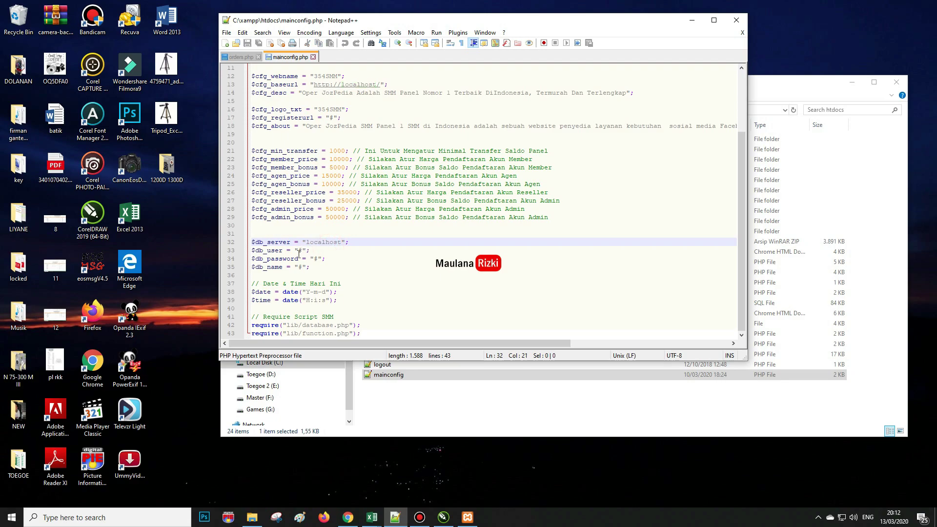
Set $db_user to root, empty $db_password, set $db_name to 354smm, and save.
left_click_drag(303, 249, 299, 251)
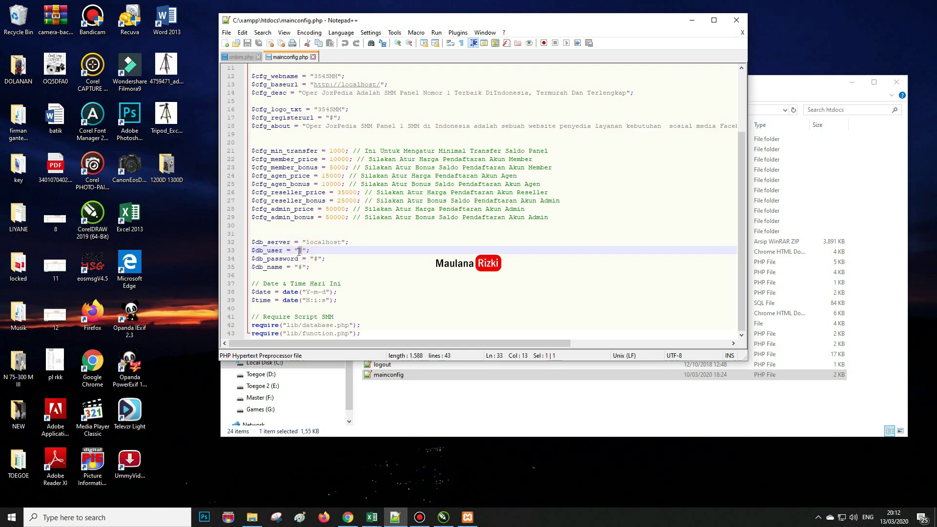
type("root")
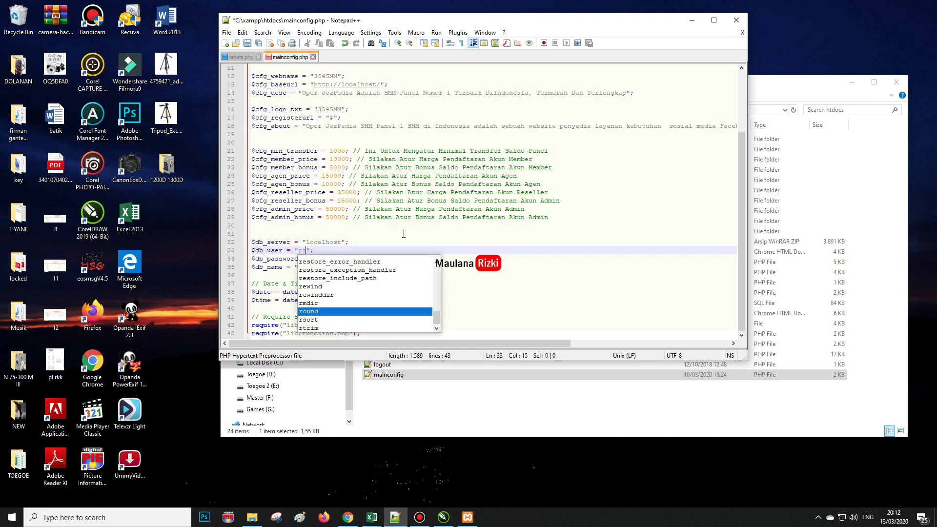
left_click_drag(318, 259, 313, 259)
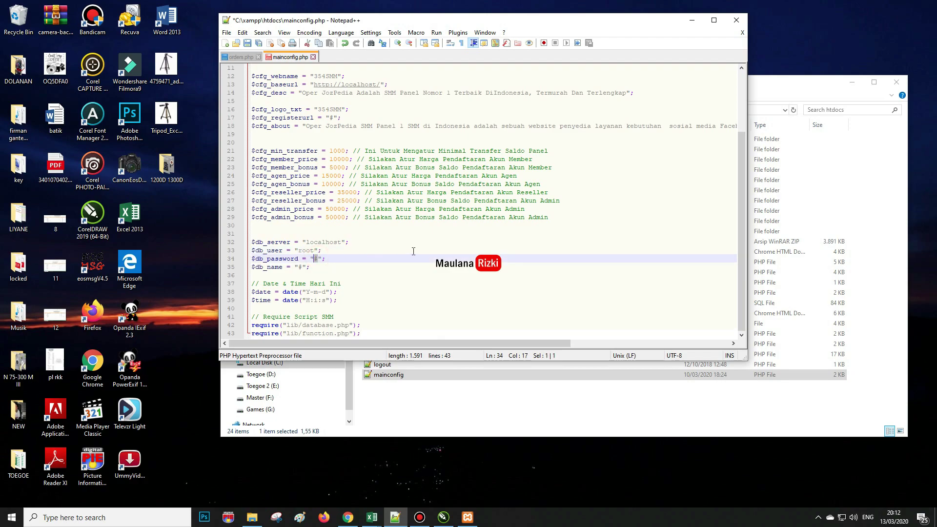
key("BackSpace")
left_click_drag(303, 268, 296, 268)
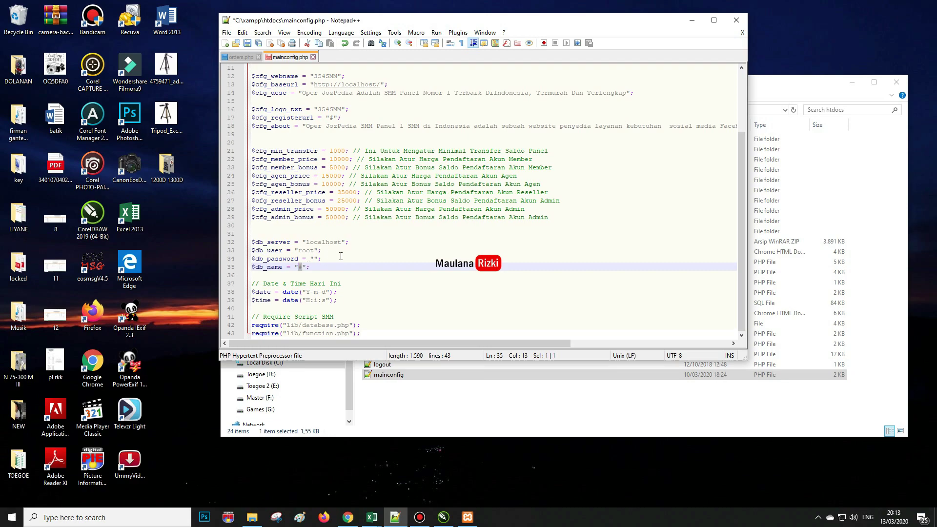
type("354smm")
left_click(248, 44)
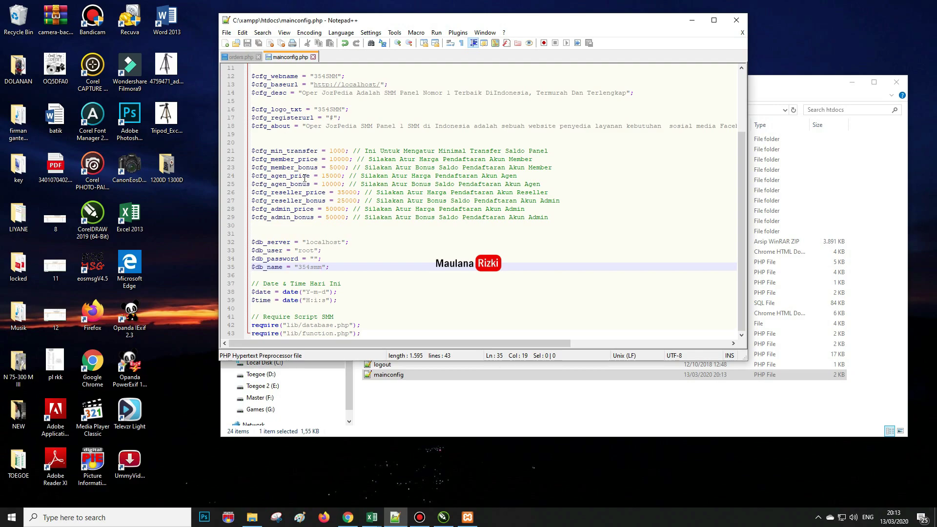
Launch Firefox and load localhost/phpmyadmin.
left_click(324, 517)
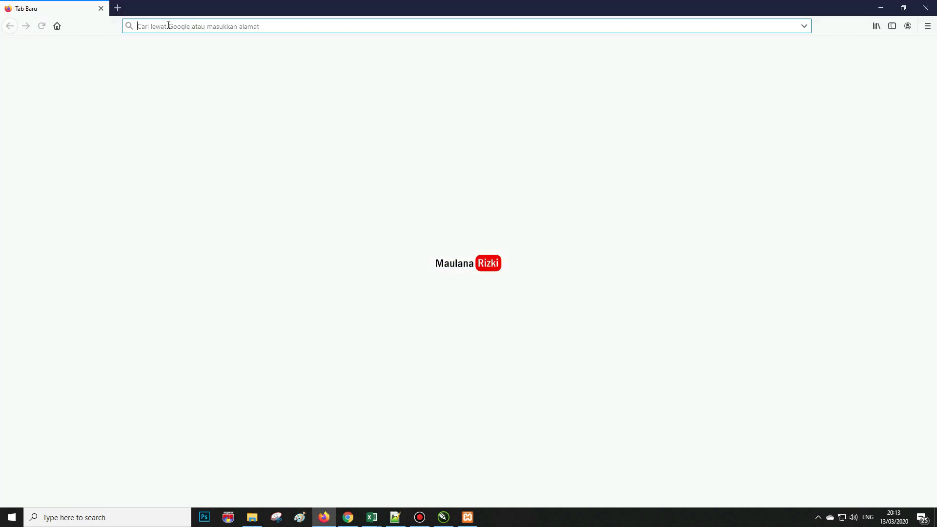
type("loc")
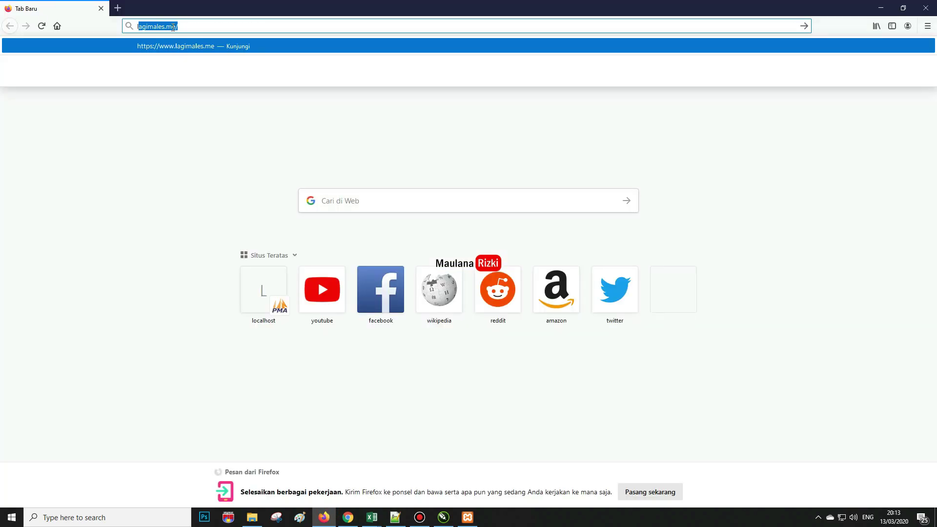
type("alhost/phpmyadmin/")
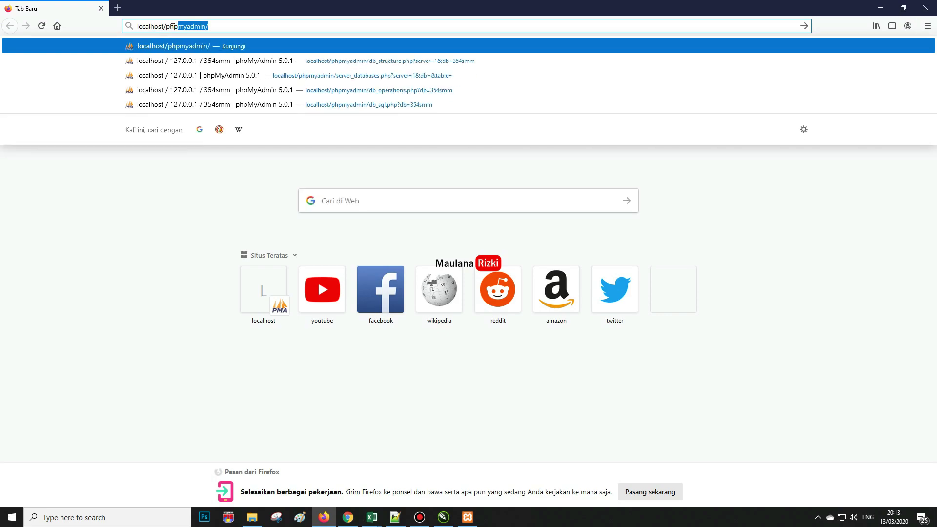
key("End")
key("Return")
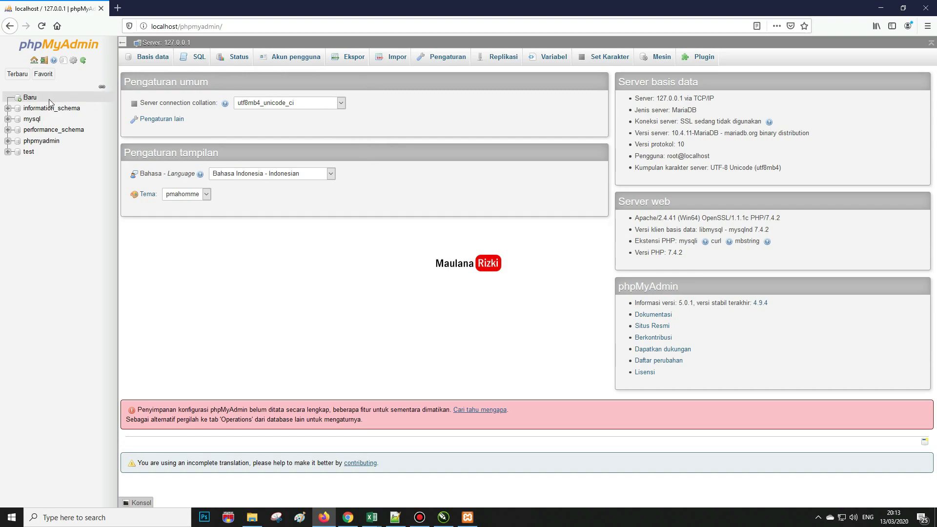
Create database 354smm with utf8_bin collation and open it from the sidebar.
left_click(30, 98)
left_click(183, 127)
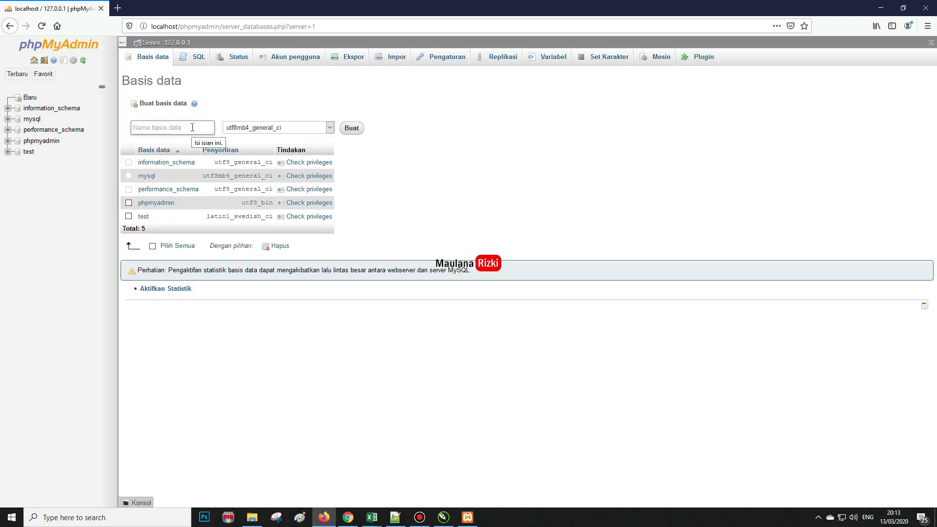
type("354smm")
left_click(330, 127)
scroll(275, 200, "up", 5)
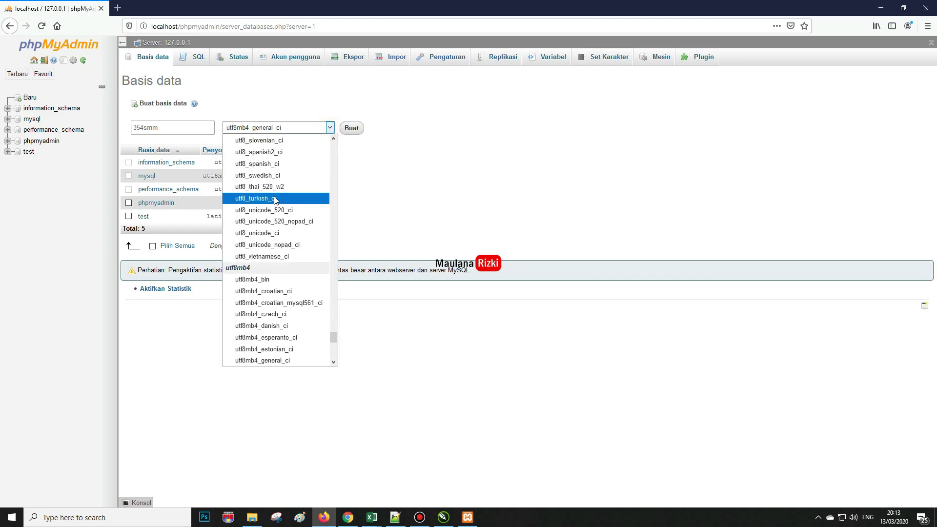
scroll(275, 200, "up", 4)
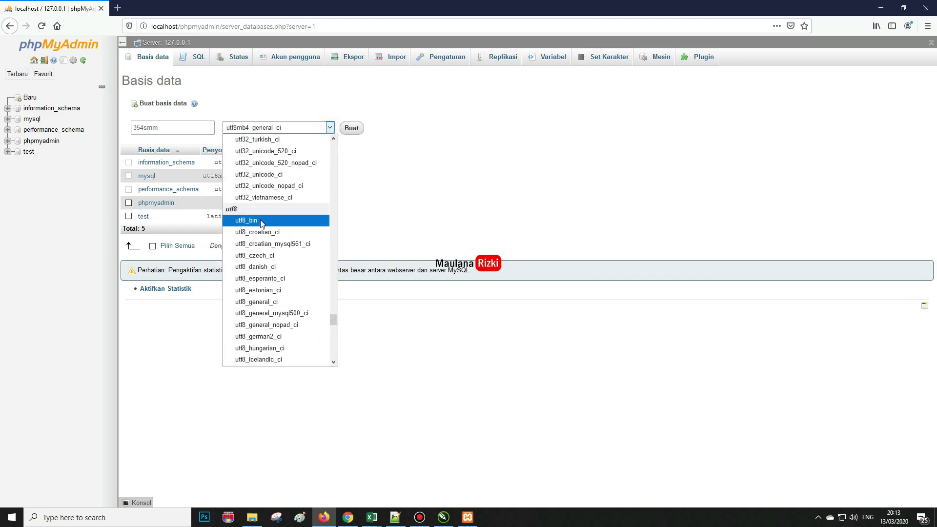
left_click(262, 221)
left_click(351, 128)
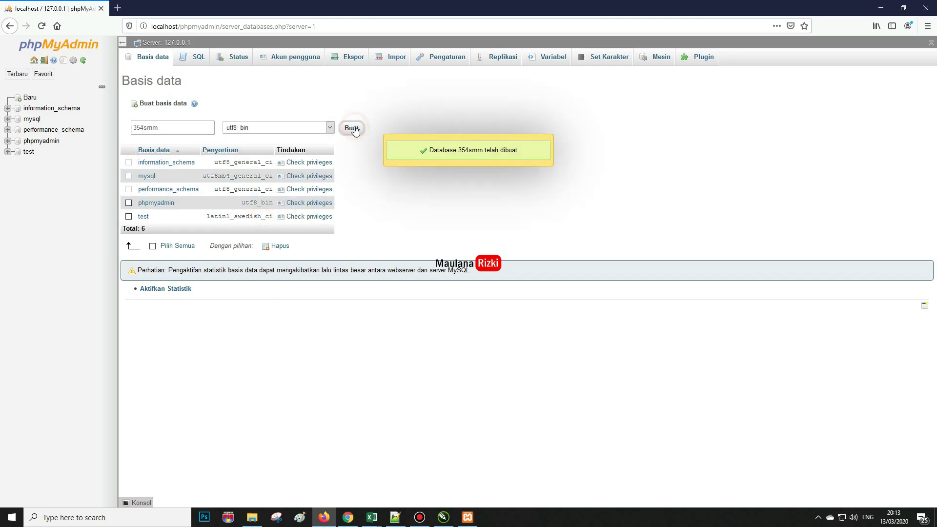
left_click(34, 108)
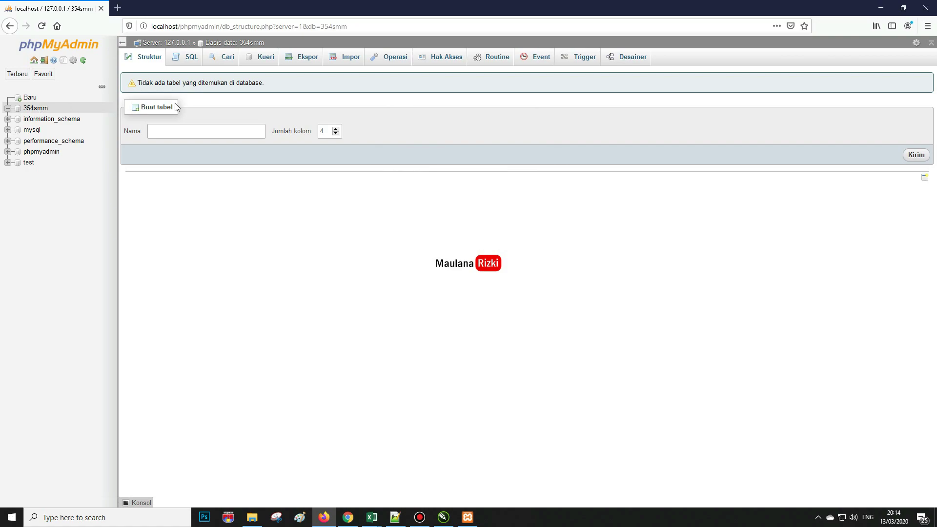
On 354smm's Import page, choose database.sql from C:\xampp\htdocs.
left_click(348, 62)
left_click(226, 164)
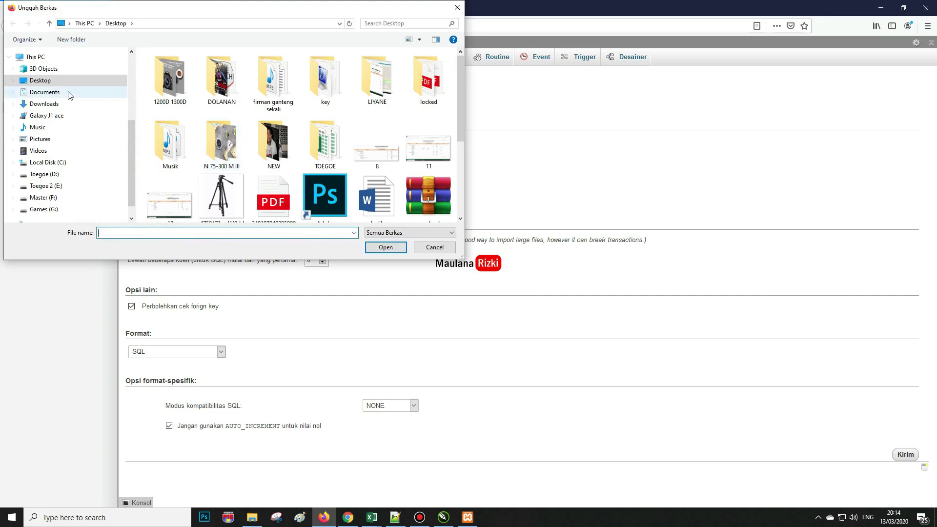
left_click(53, 163)
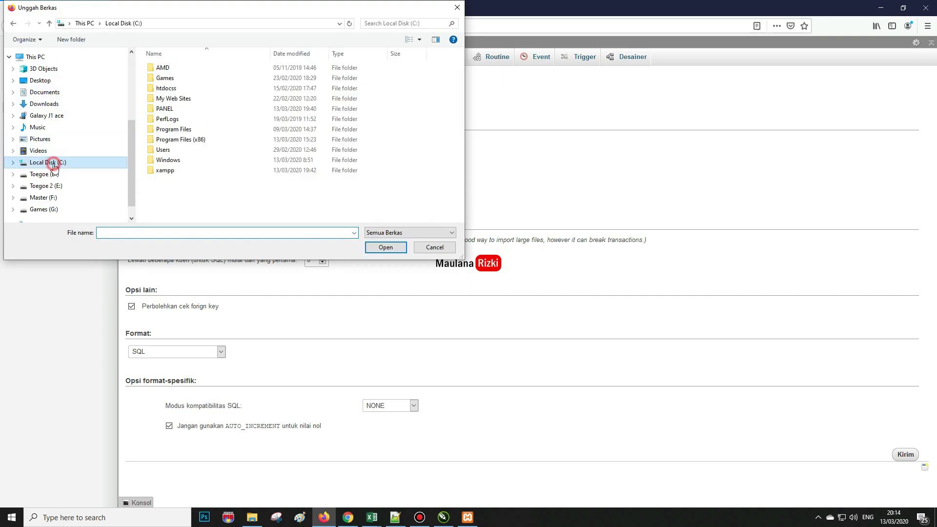
double_click(166, 171)
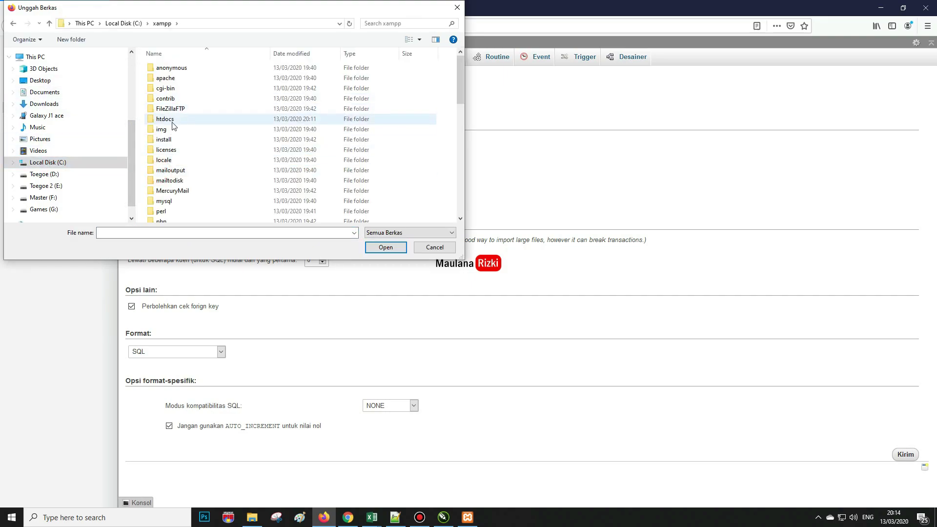
left_click(171, 122)
double_click(171, 123)
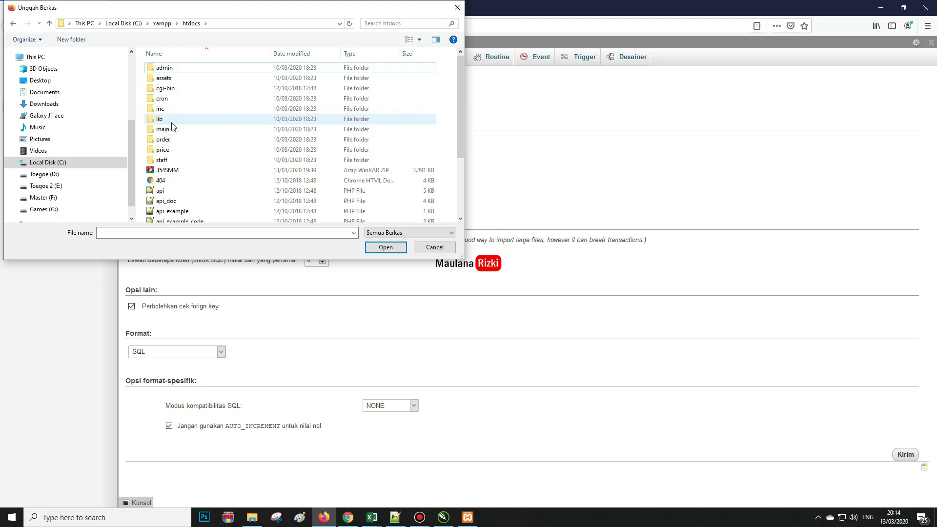
scroll(176, 137, "down", 2)
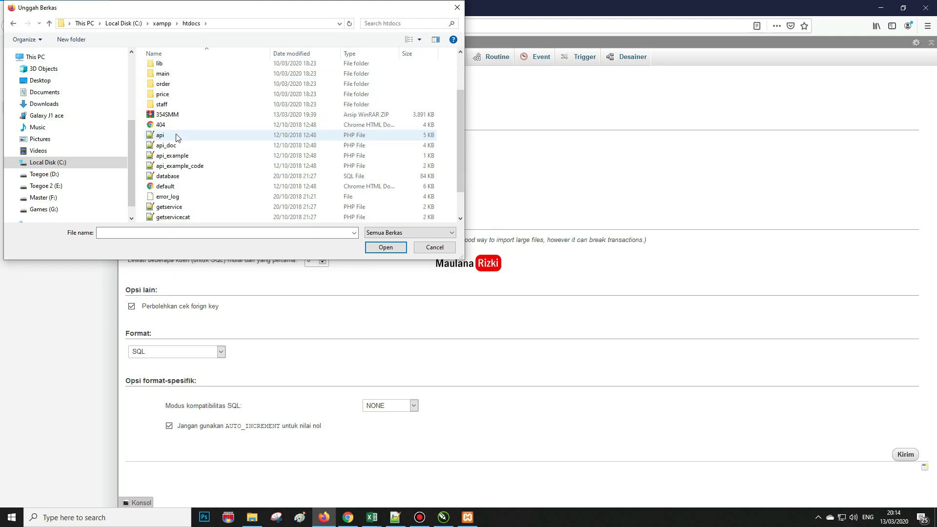
left_click(169, 177)
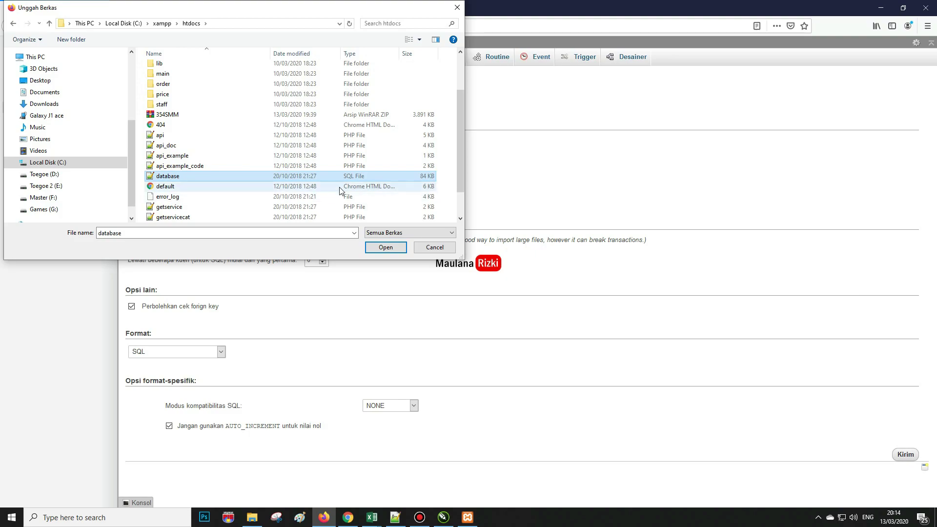
Run the database.sql import (46 queries) and open a new browser tab.
left_click(385, 247)
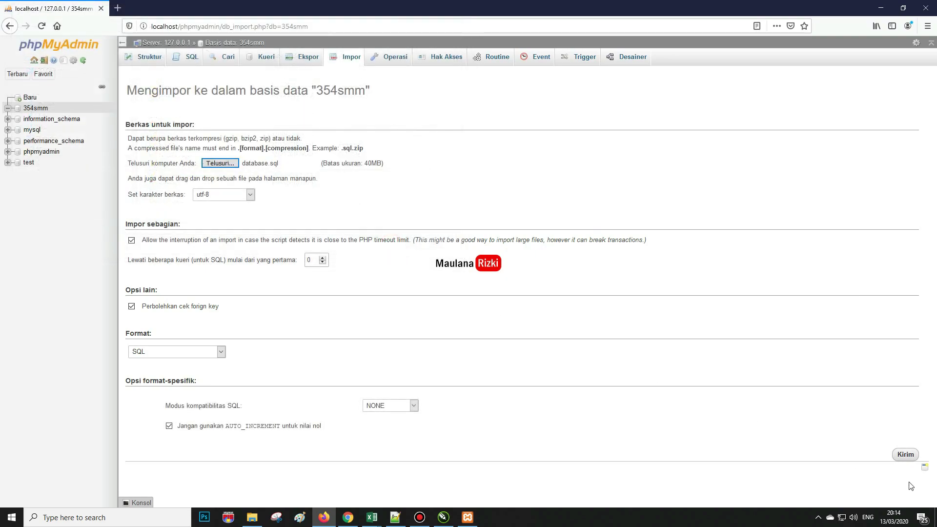
left_click(905, 454)
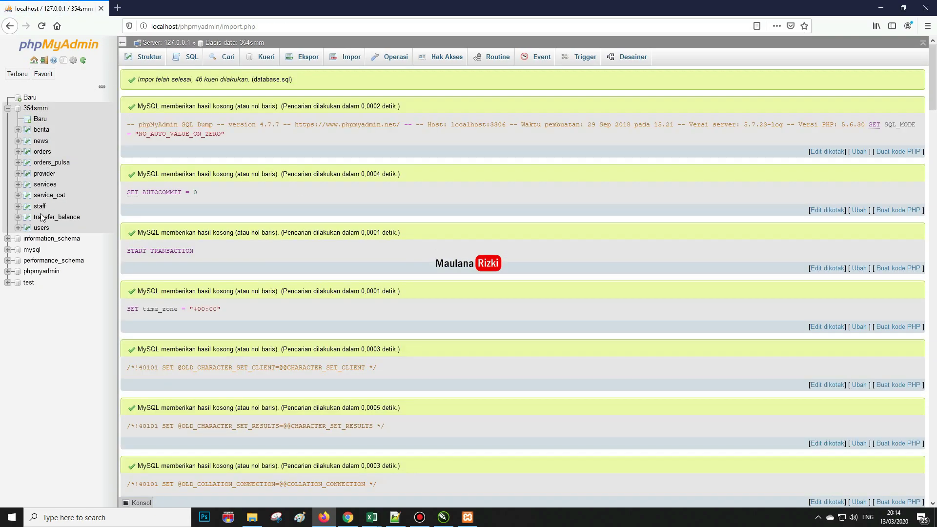
left_click(117, 8)
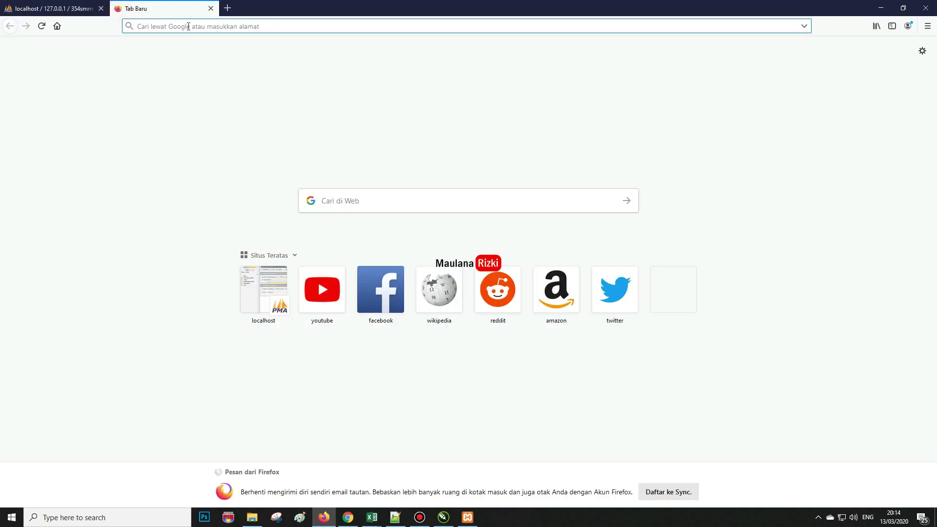
Load the 354SMM login page at localhost, then return to the phpMyAdmin tab.
type("lo")
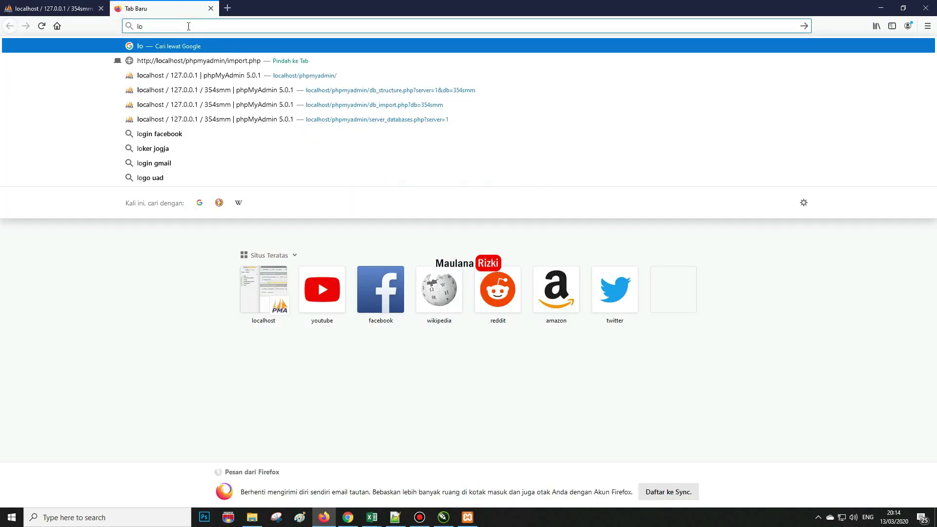
type("calhost")
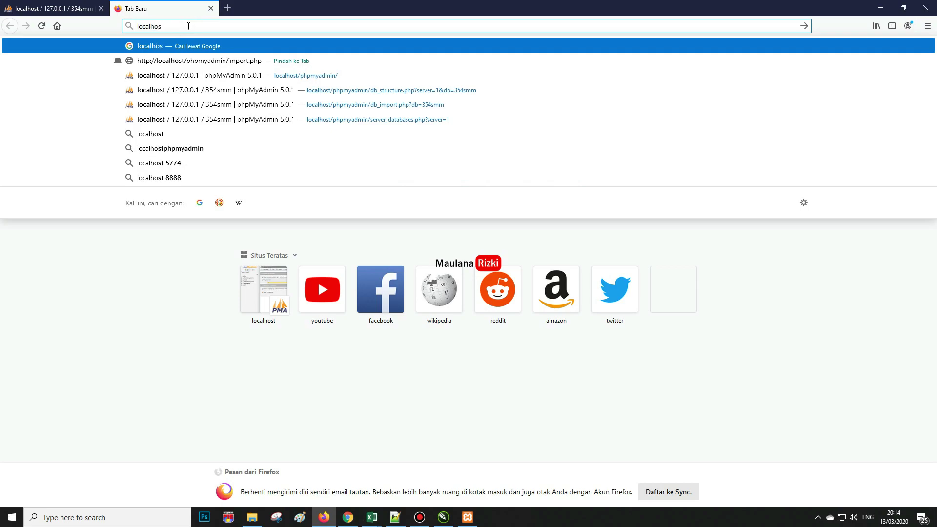
key("Return")
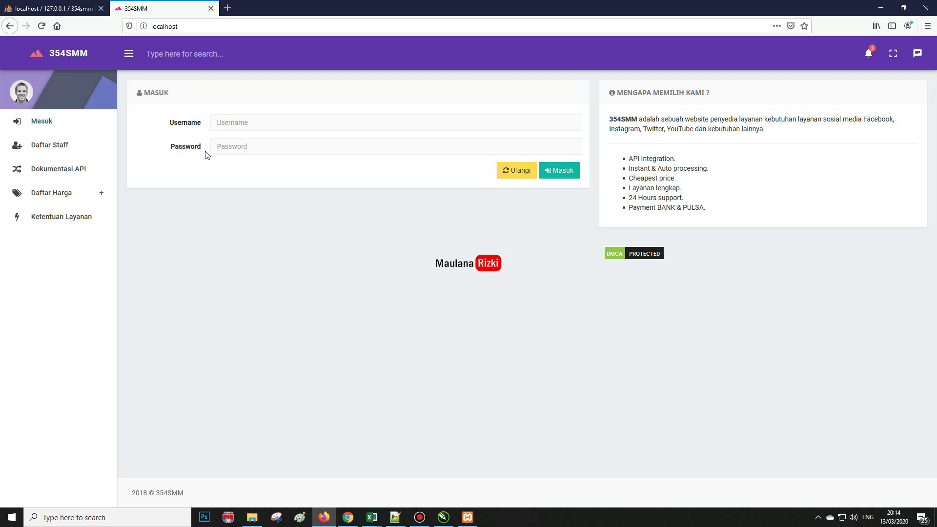
left_click(66, 7)
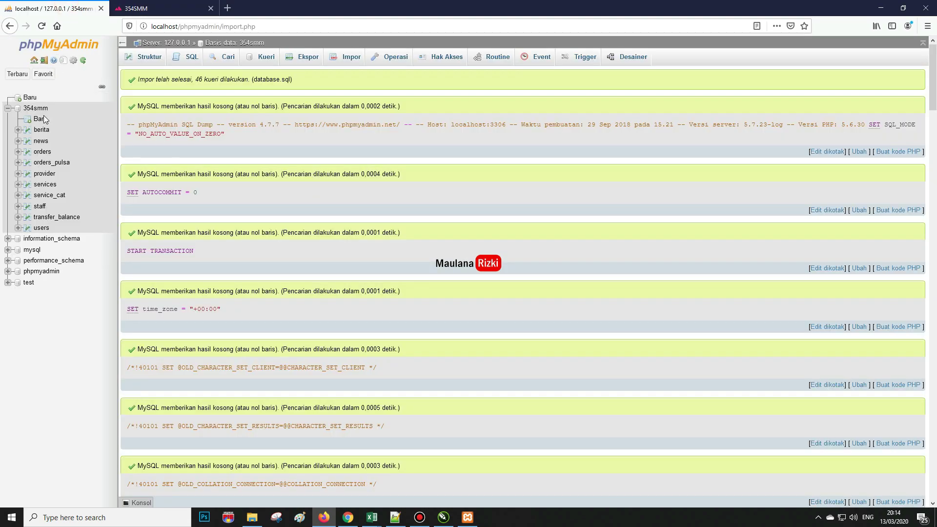
Check the single account in the users table, then sign in to 354SMM with it, declining password saving.
left_click(40, 228)
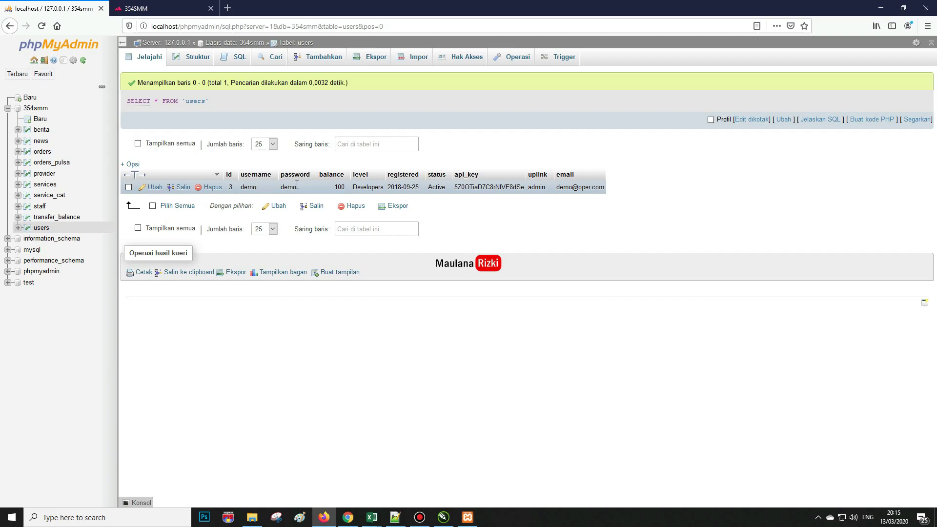
left_click(156, 8)
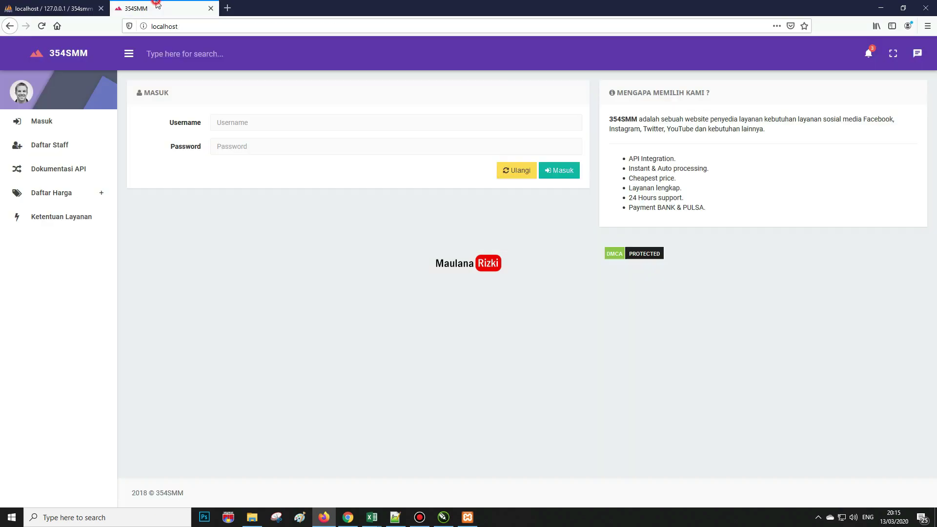
left_click(274, 122)
type("demon")
left_click(279, 142)
type("demo")
left_click(558, 173)
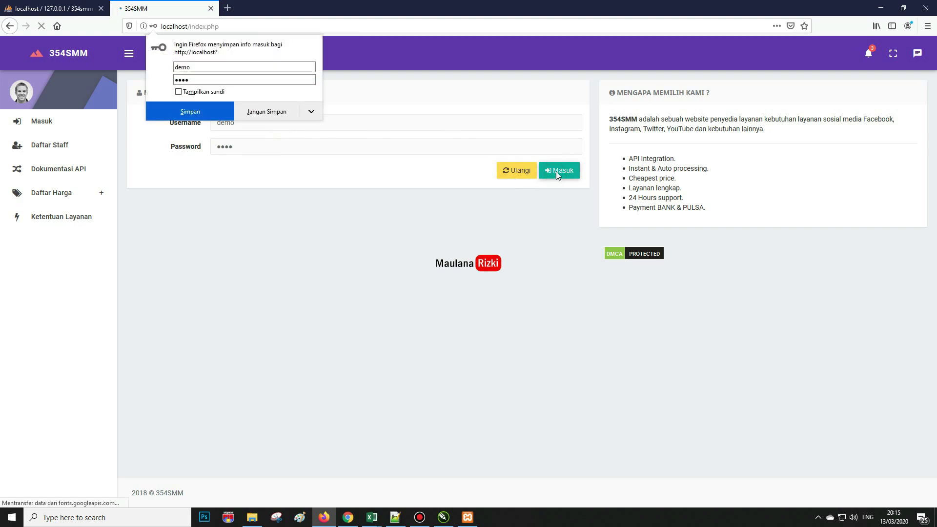
left_click(263, 111)
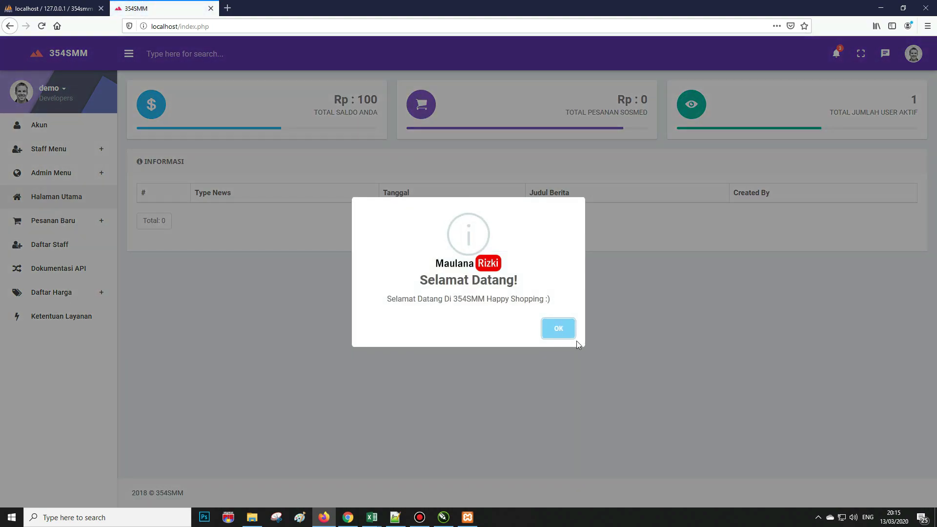
Dismiss the welcome message and look over the Staff Menu's Tambah Member form fields.
left_click(561, 332)
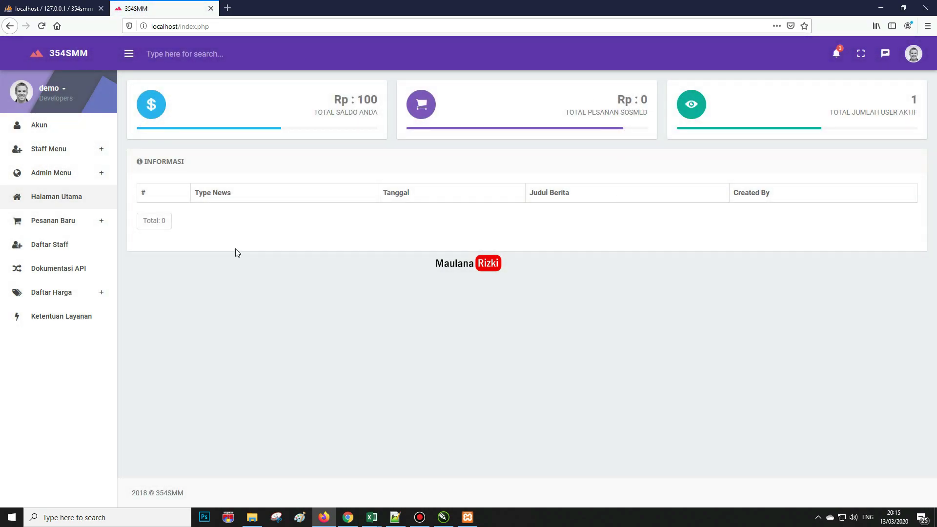
left_click(102, 156)
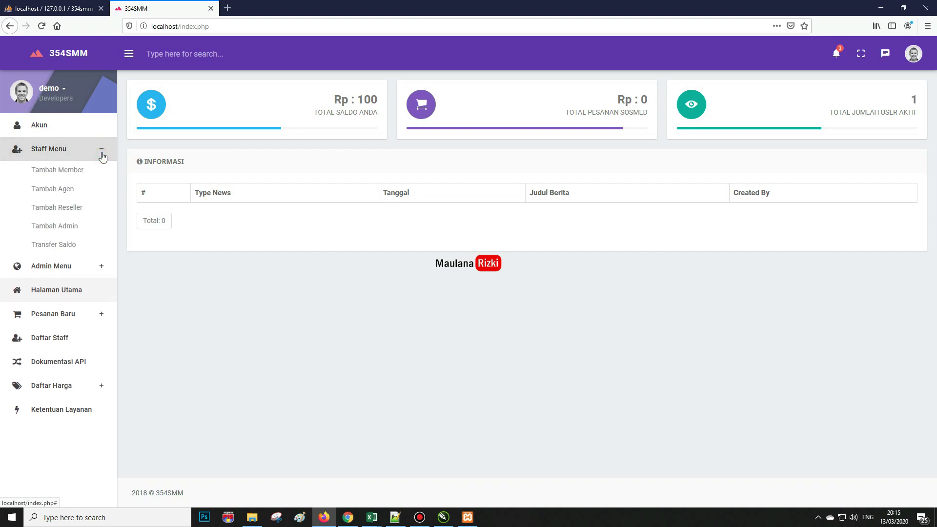
left_click(79, 171)
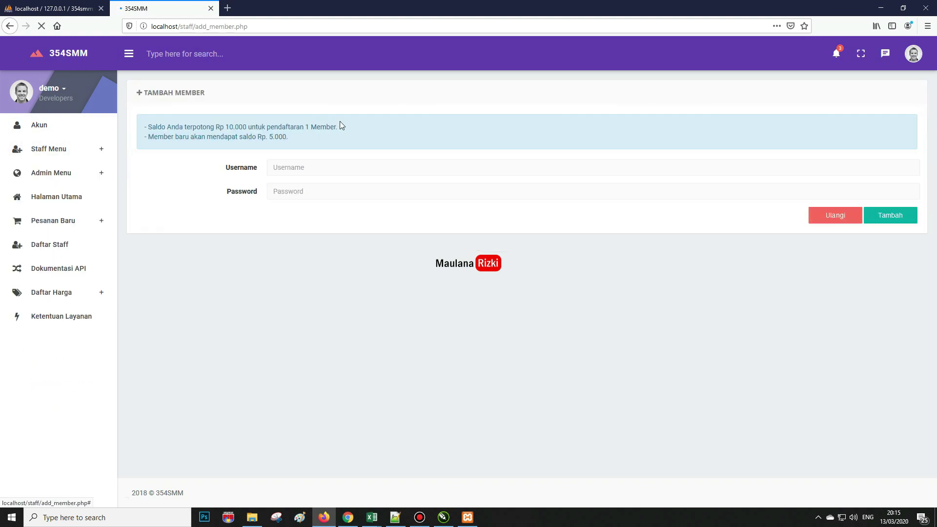
left_click(310, 163)
left_click(317, 192)
left_click(322, 161)
left_click(323, 187)
left_click(324, 166)
left_click(324, 192)
left_click(327, 169)
left_click(325, 190)
left_click(329, 163)
left_click(319, 189)
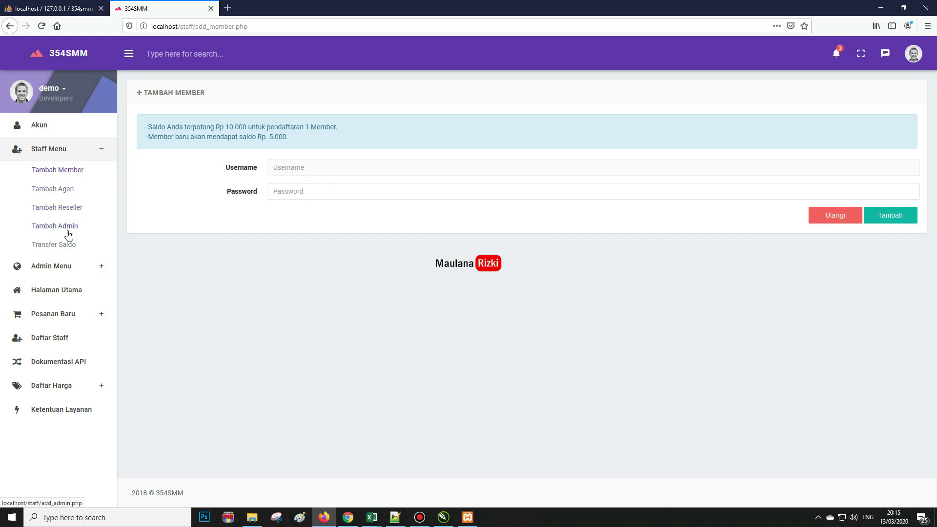
Open the Pesanan Baru > Pesanan Sosial Media order form and its category list.
left_click(102, 315)
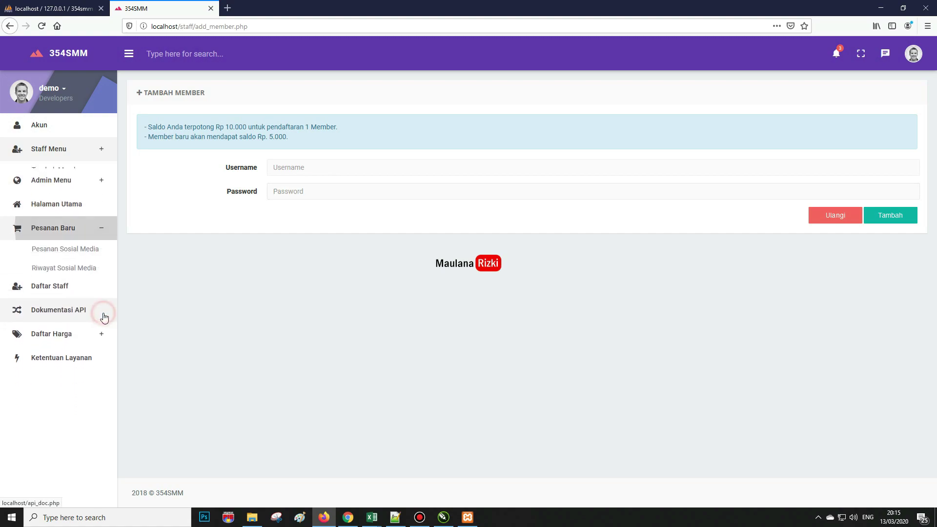
left_click(90, 246)
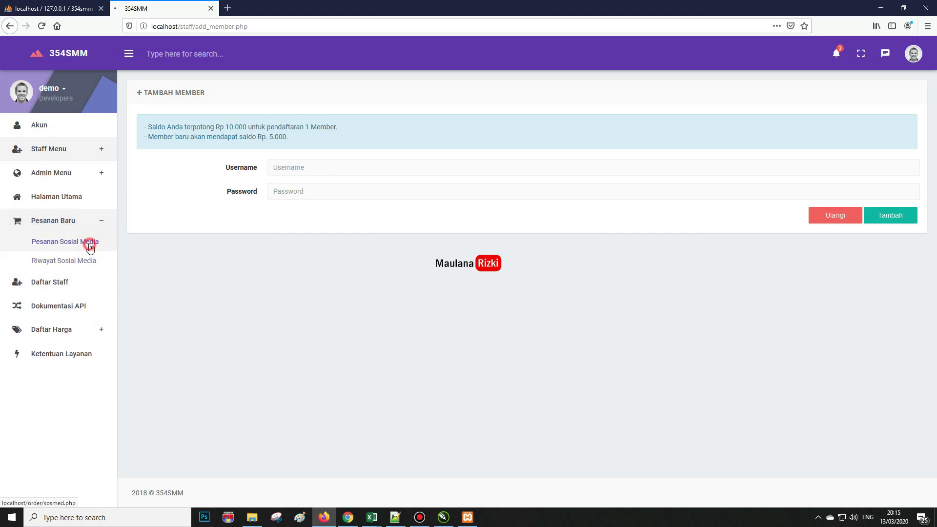
left_click(271, 122)
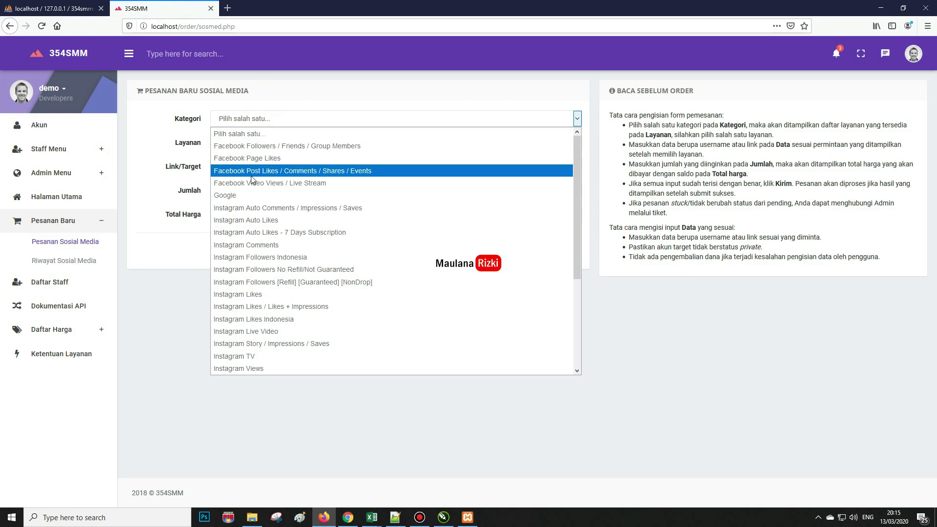
Choose the Instagram Followers Indonesia category and the Instagram Followers Indonesia Aktip Bandung service.
left_click(275, 257)
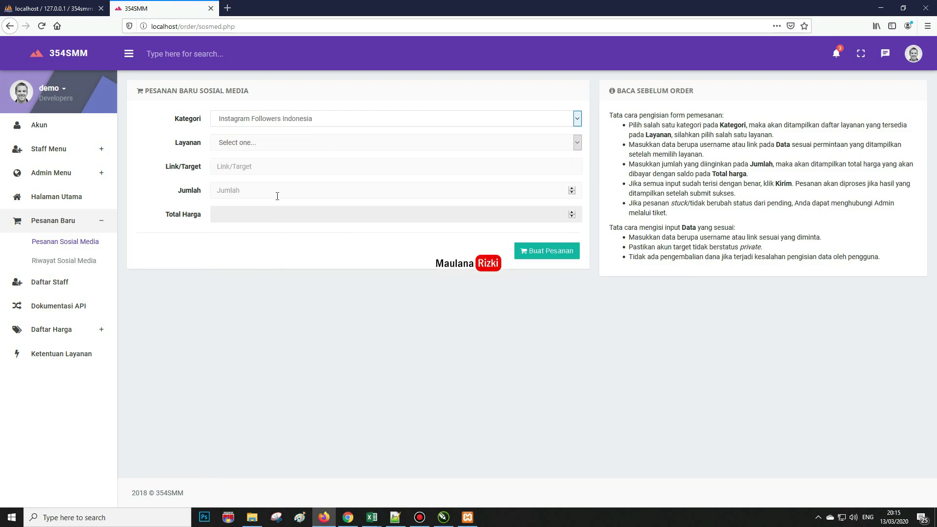
left_click(269, 143)
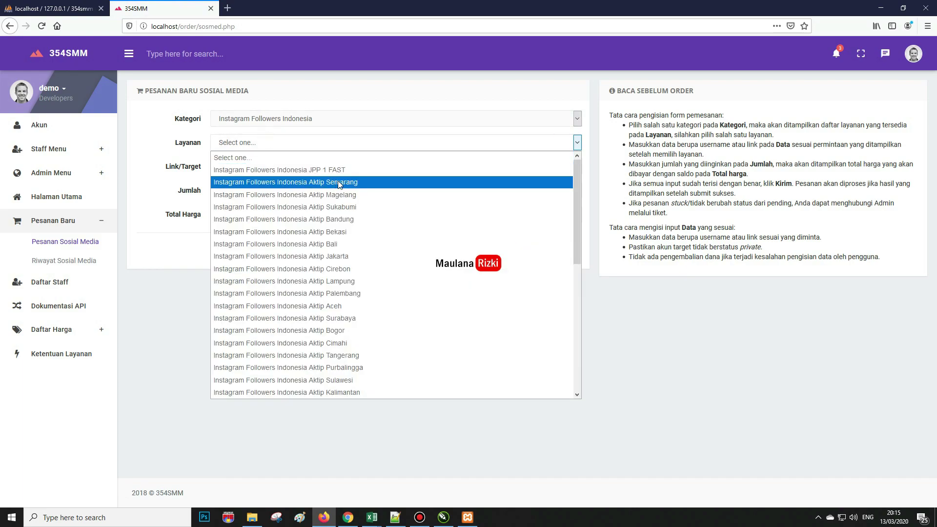
left_click(347, 219)
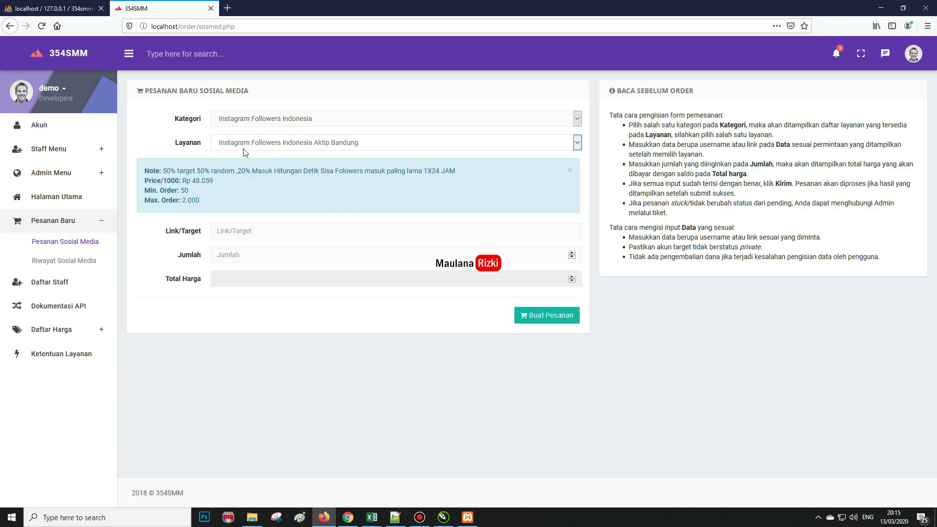
Submit a 1000-follower order for the target Instagram profile link, refused for low balance, then return to the dashboard.
left_click(266, 229)
type("insta")
type("gram")
type(".com")
type("/i")
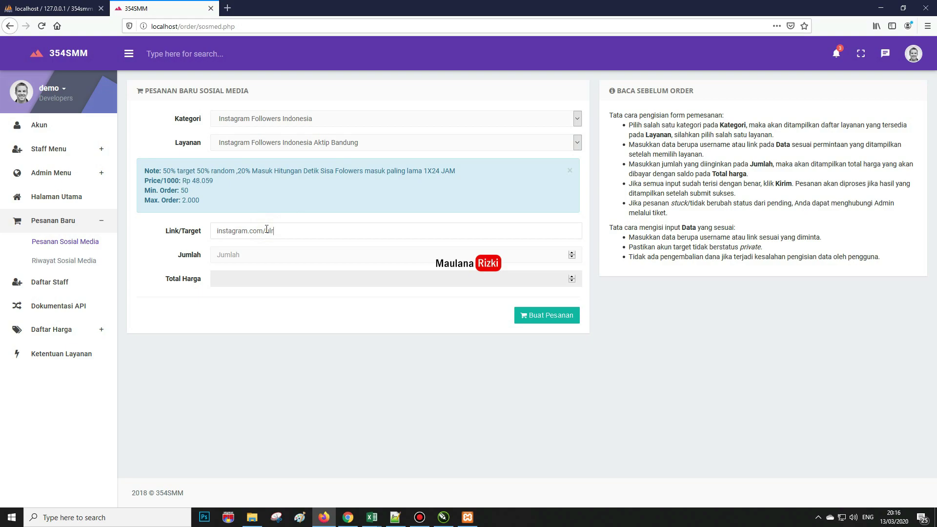
type("lrzk")
left_click(286, 251)
type("1000")
left_click(544, 319)
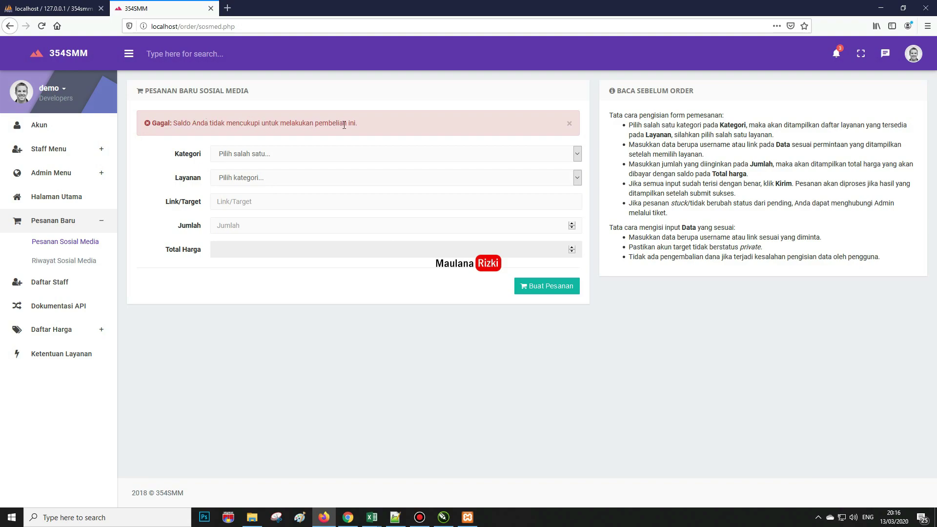
left_click(68, 57)
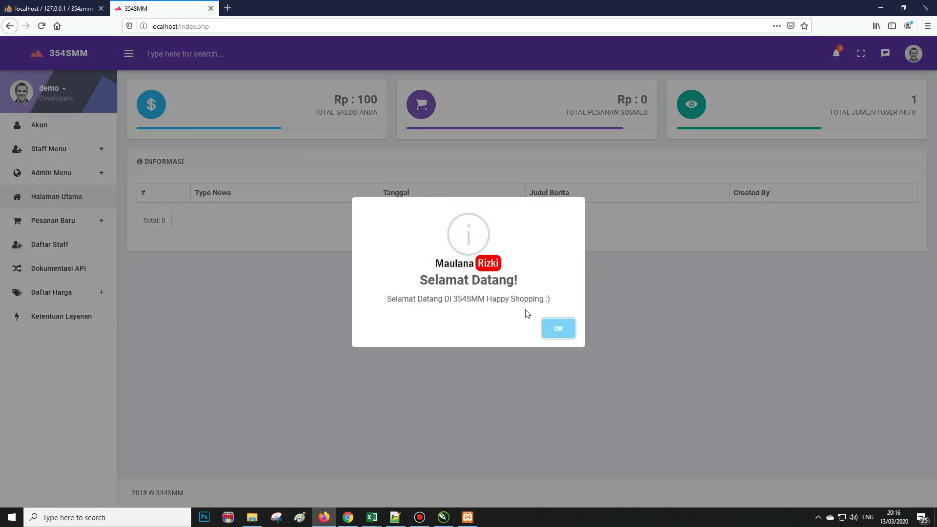
Close the Selamat Datang message to reveal the dashboard with its Rp 100 balance.
left_click(558, 329)
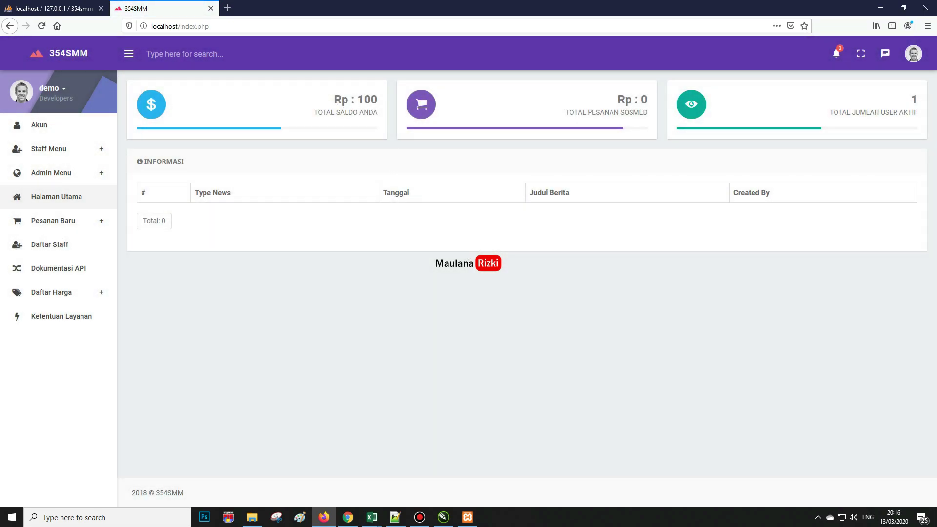